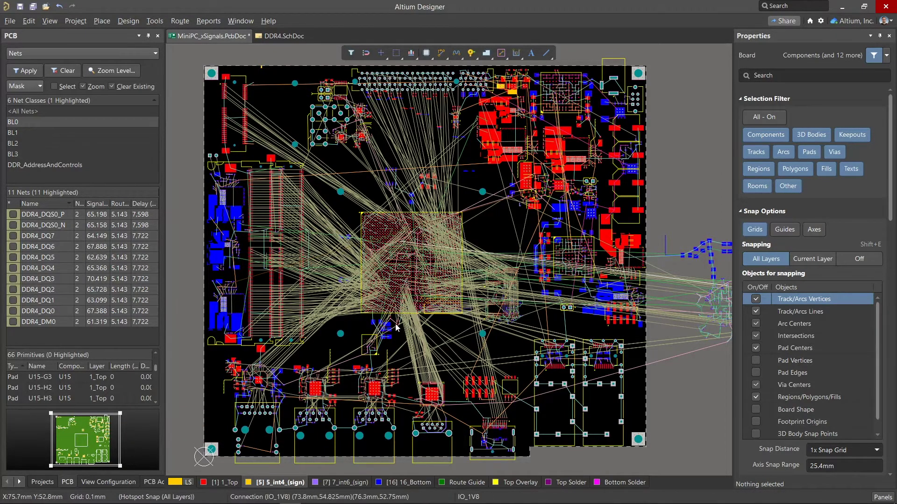
# Hide the connection lines of the GND and A10_0V9 nets and of the small top-layer pad just below the large BGA.
pyautogui.keyDown('ctrl'); pyautogui.scroll(4, 393, 322); pyautogui.keyUp('ctrl')
pyautogui.keyDown('ctrl'); pyautogui.scroll(5, 393, 323); pyautogui.keyUp('ctrl')
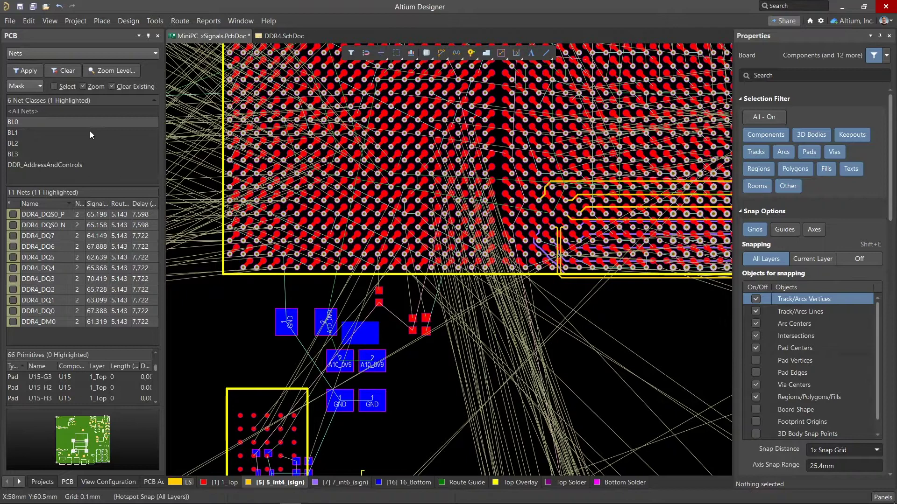
pyautogui.click(42, 21)
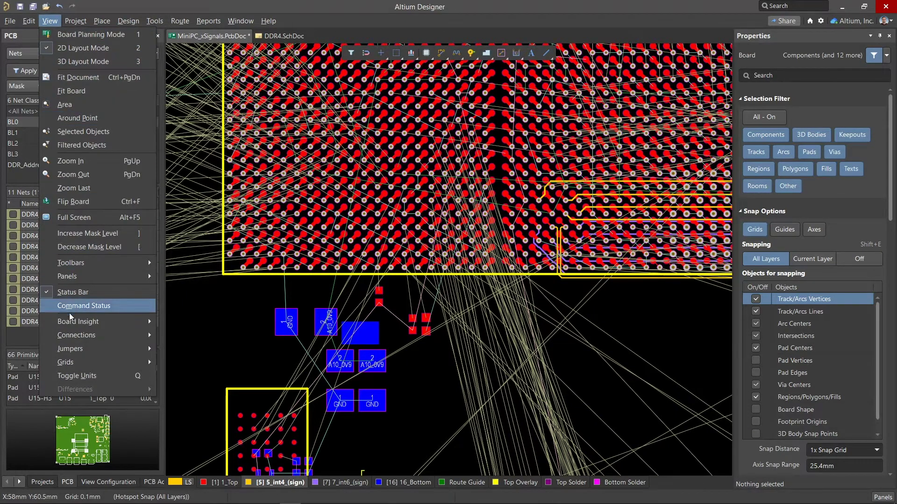
pyautogui.moveTo(76, 337)
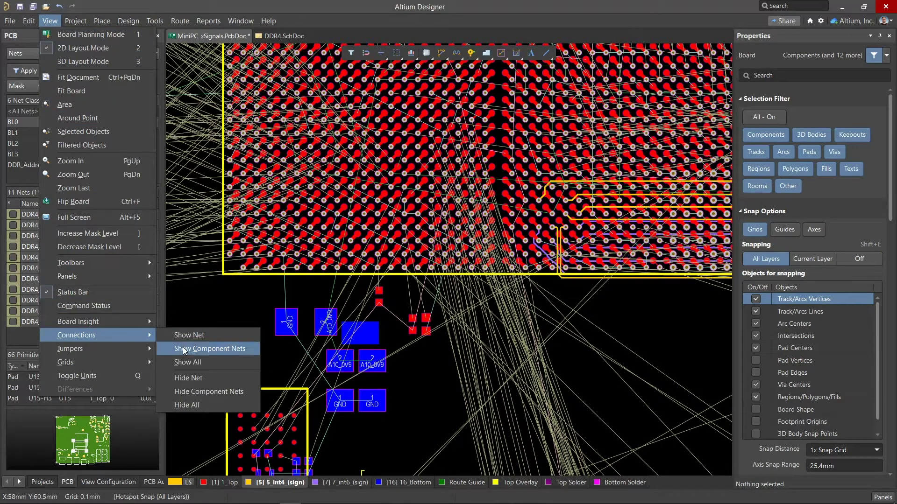
pyautogui.click(206, 377)
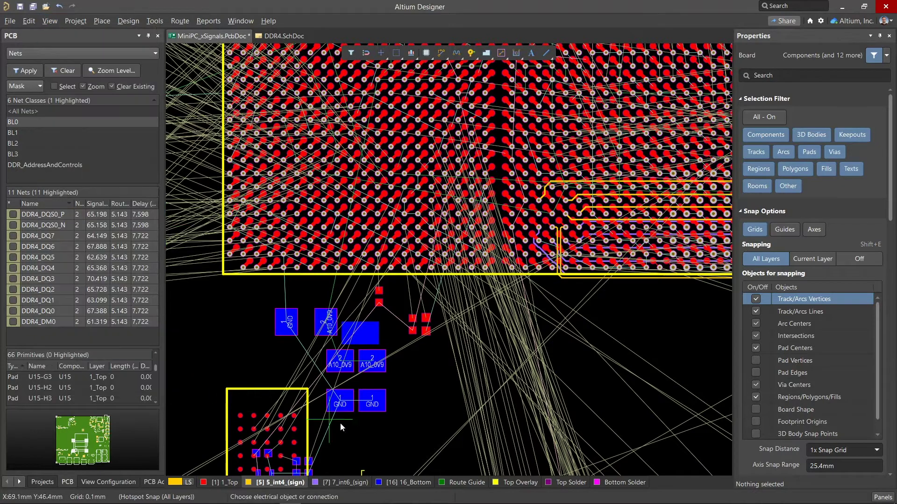
pyautogui.click(372, 404)
pyautogui.click(367, 359)
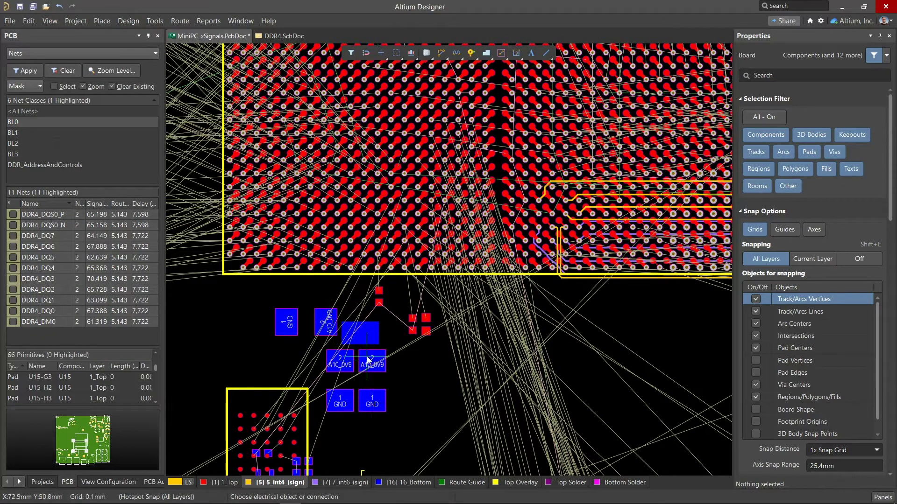
pyautogui.click(377, 300)
pyautogui.rightClick(393, 317)
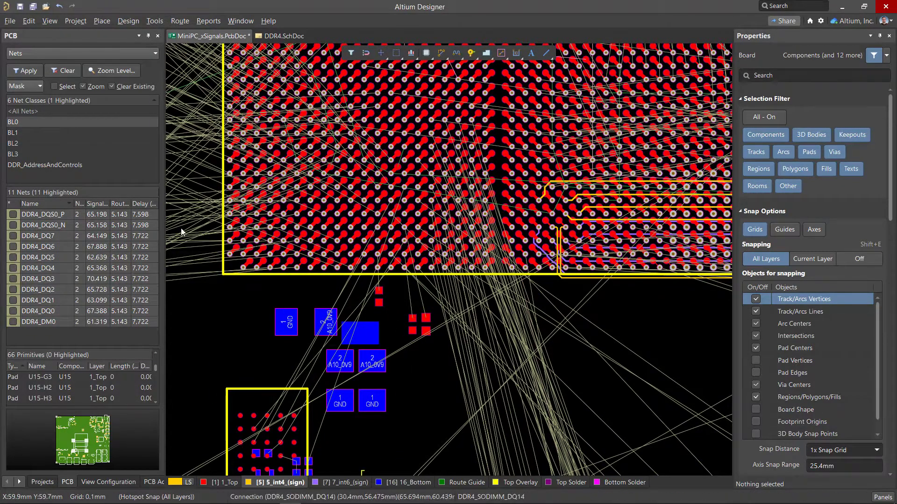
# Hide all connection lines on the board.
pyautogui.click(49, 20)
pyautogui.moveTo(106, 332)
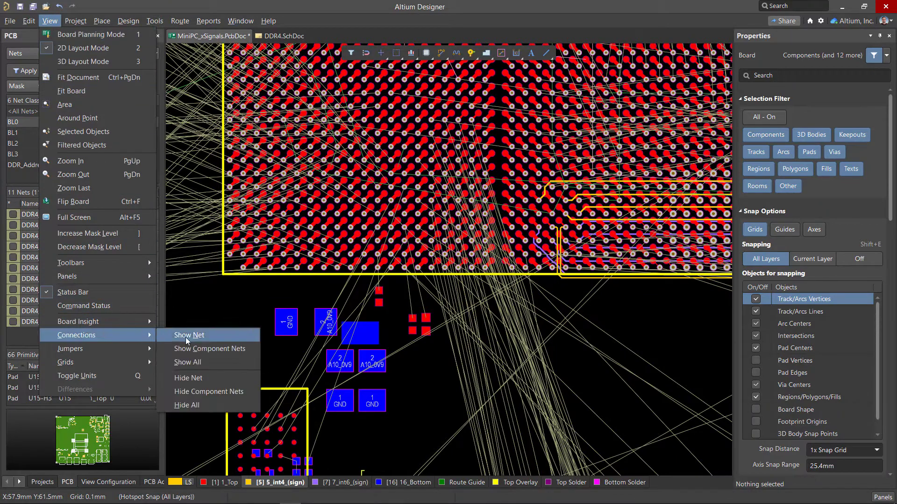
pyautogui.click(187, 405)
pyautogui.keyDown('ctrl'); pyautogui.scroll(-5, 455, 264); pyautogui.keyUp('ctrl')
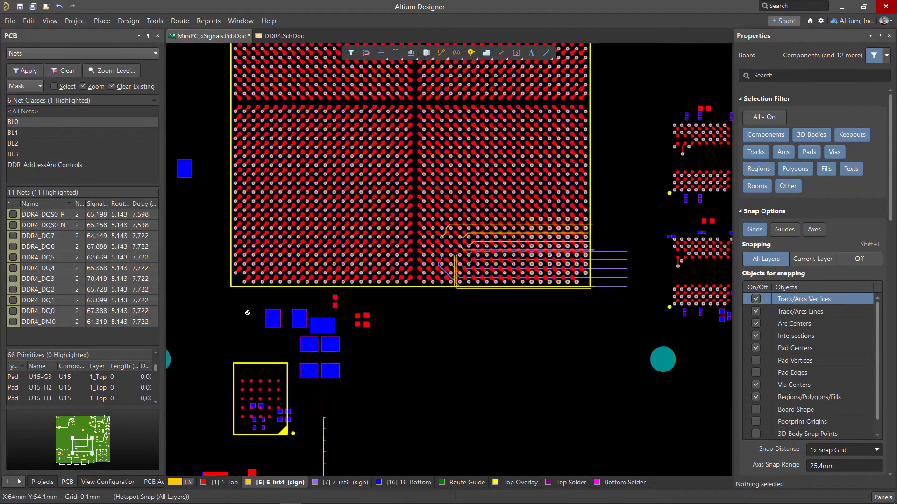
# Show all connection lines again around the large BGA and the DDR4 memory chips.
pyautogui.keyDown('ctrl'); pyautogui.scroll(5, 430, 297); pyautogui.keyUp('ctrl')
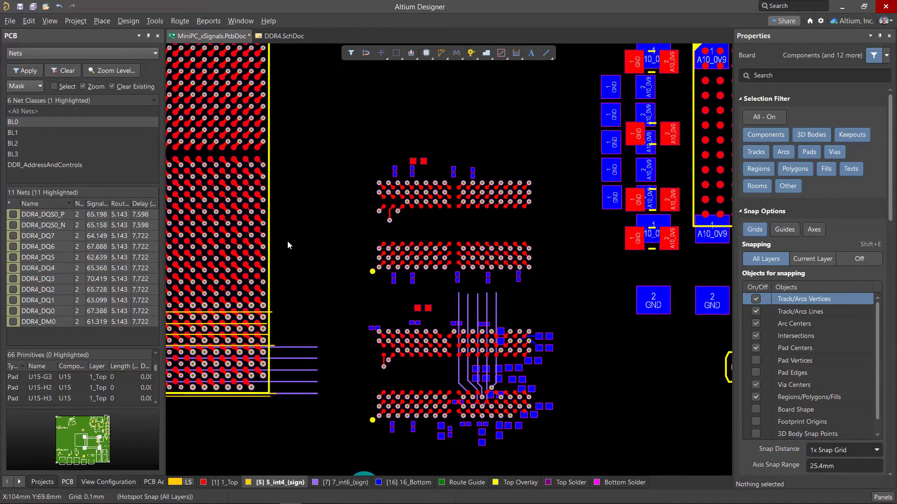
pyautogui.click(50, 21)
pyautogui.click(187, 362)
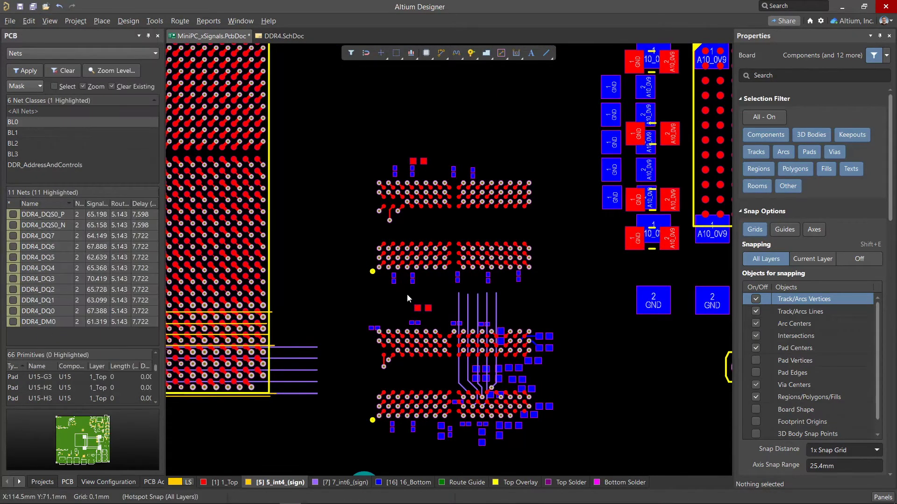
pyautogui.moveTo(311, 401); pyautogui.dragTo(395, 367, button='right')
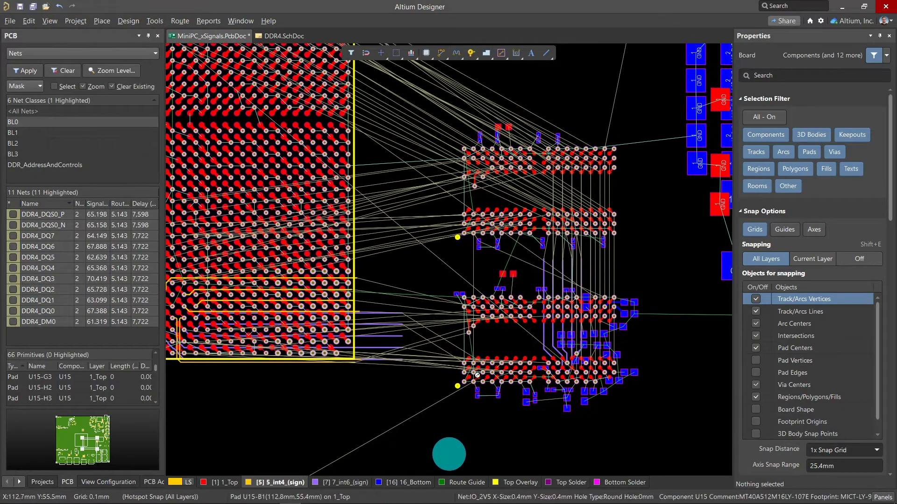
# Hide the connection lines of the GND net using the via beside pad B2 of U15, and deselect the via.
pyautogui.keyDown('ctrl'); pyautogui.scroll(5, 475, 378); pyautogui.keyUp('ctrl')
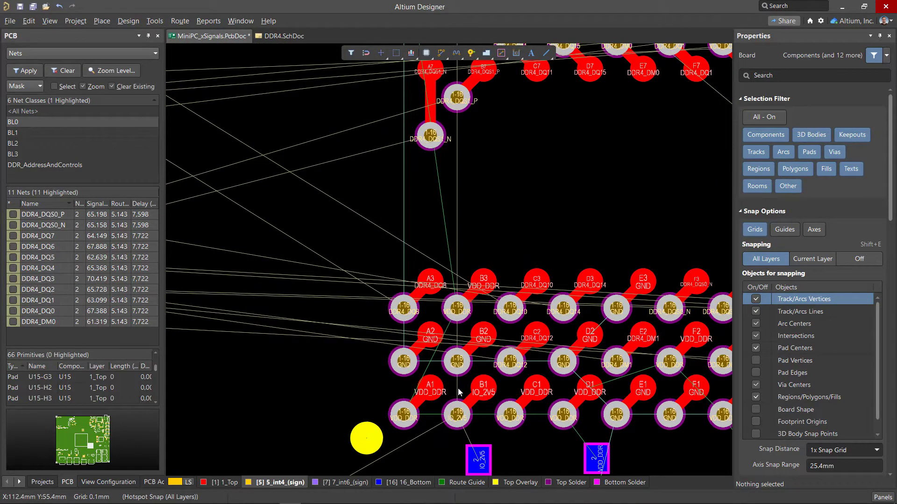
pyautogui.click(464, 370)
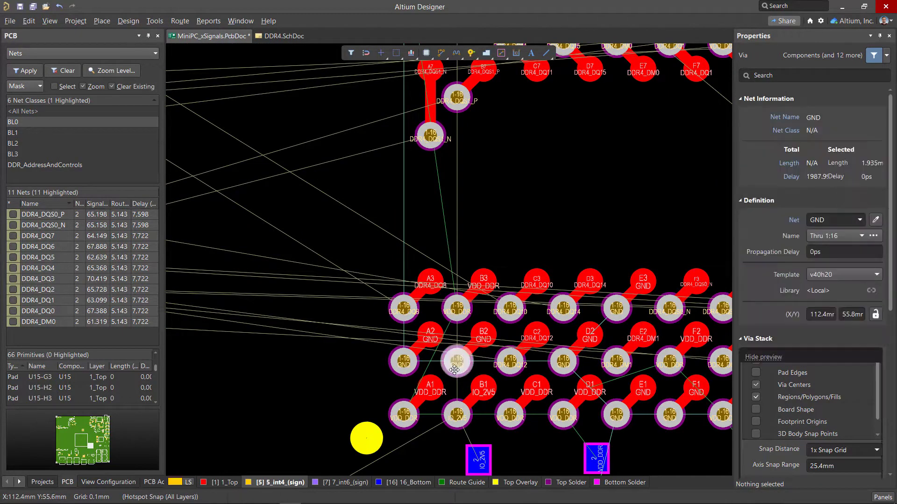
pyautogui.rightClick(457, 371)
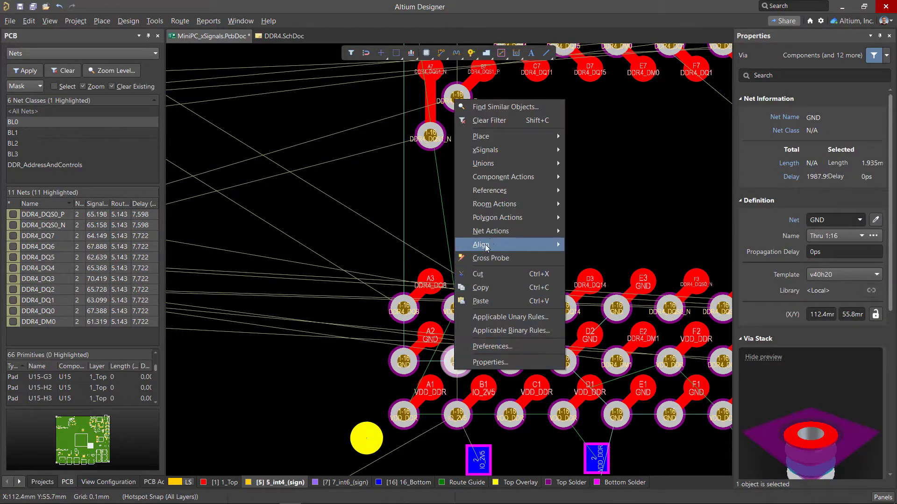
pyautogui.moveTo(508, 232)
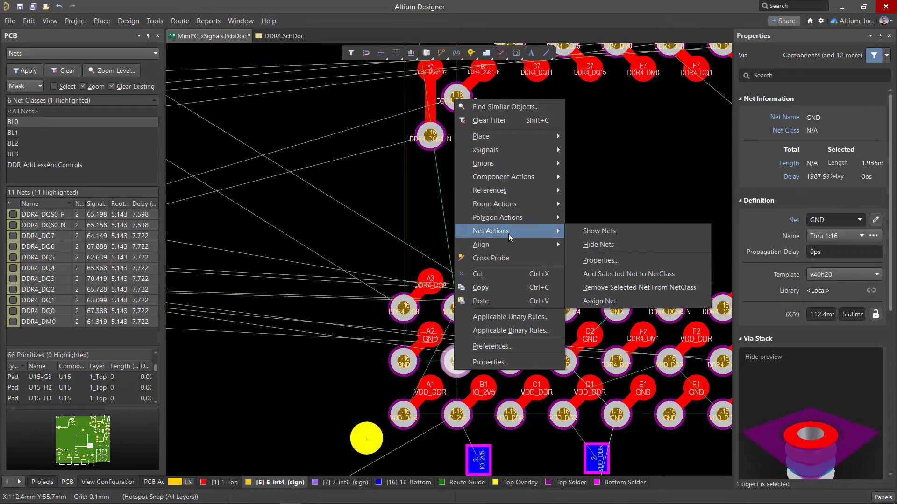
pyautogui.click(591, 245)
pyautogui.keyDown('ctrl'); pyautogui.scroll(-3, 503, 242); pyautogui.keyUp('ctrl')
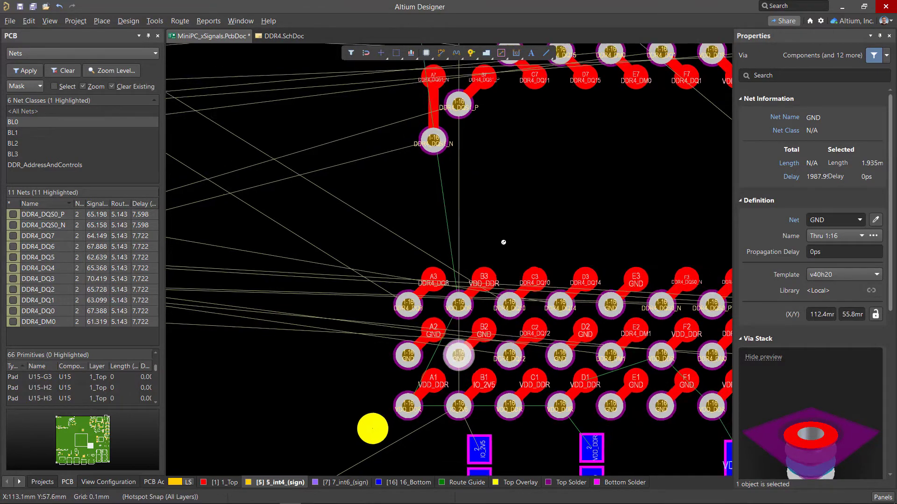
pyautogui.keyDown('ctrl'); pyautogui.scroll(-2, 503, 242); pyautogui.keyUp('ctrl')
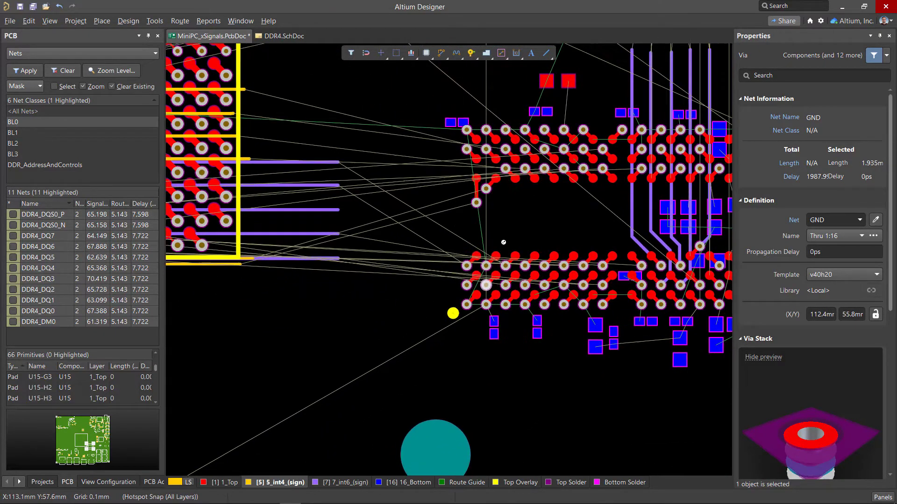
pyautogui.click(417, 322)
pyautogui.click(524, 227)
pyautogui.rightClick(524, 226)
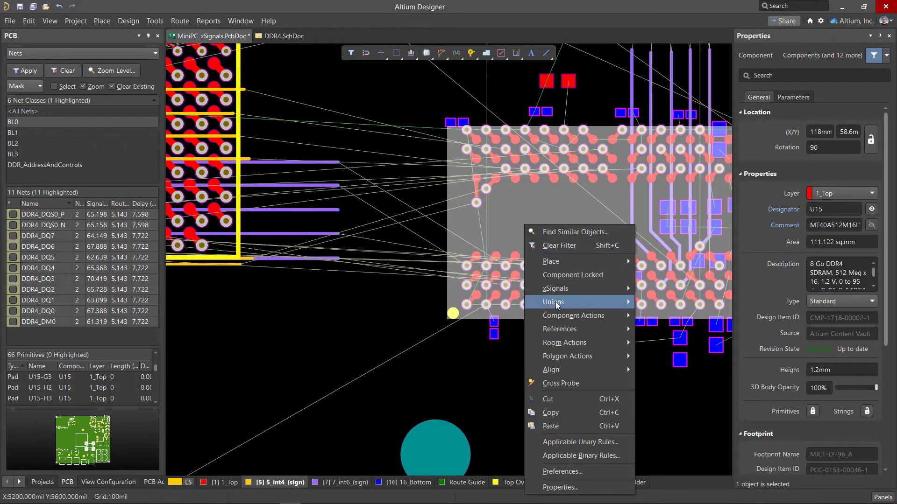
pyautogui.moveTo(570, 320)
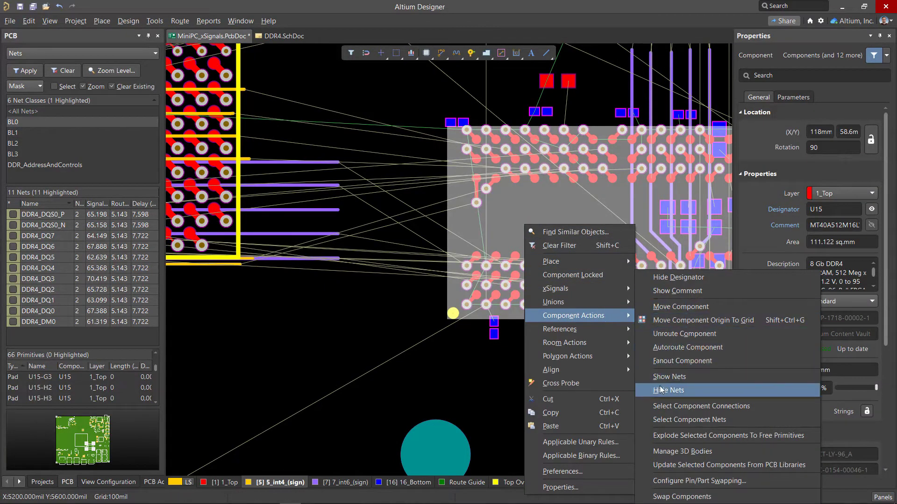
pyautogui.click(341, 371)
pyautogui.click(343, 368)
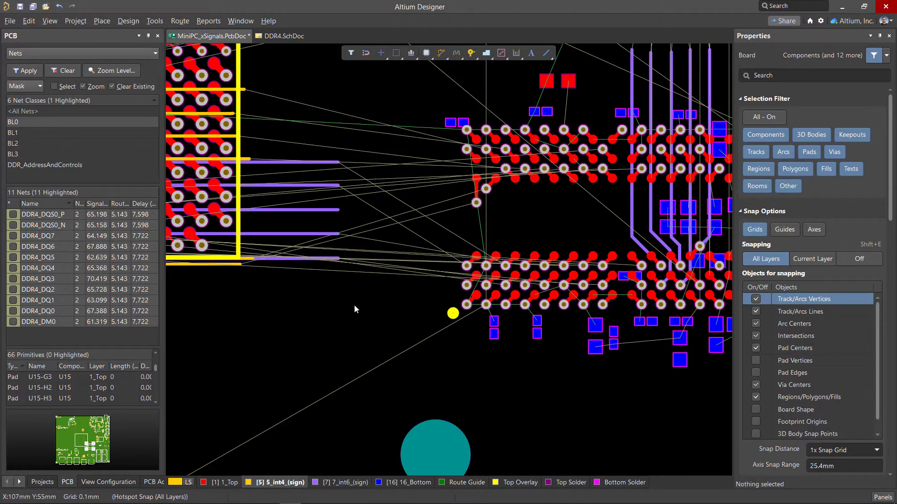
# Switch the board display to single layer mode for the 5_int4_(sign) layer.
pyautogui.moveTo(354, 304); pyautogui.dragTo(408, 380, button='right')
pyautogui.keyDown('ctrl'); pyautogui.scroll(-3, 408, 381); pyautogui.keyUp('ctrl')
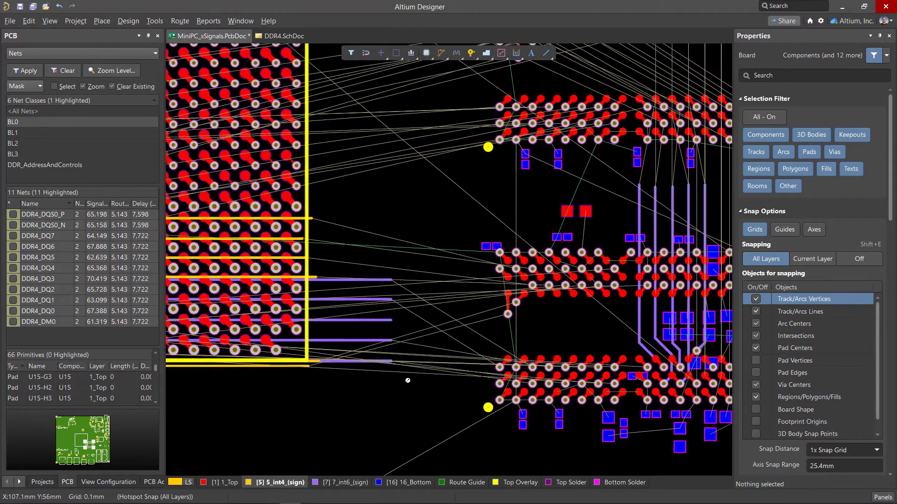
pyautogui.hotkey('shift', 's')
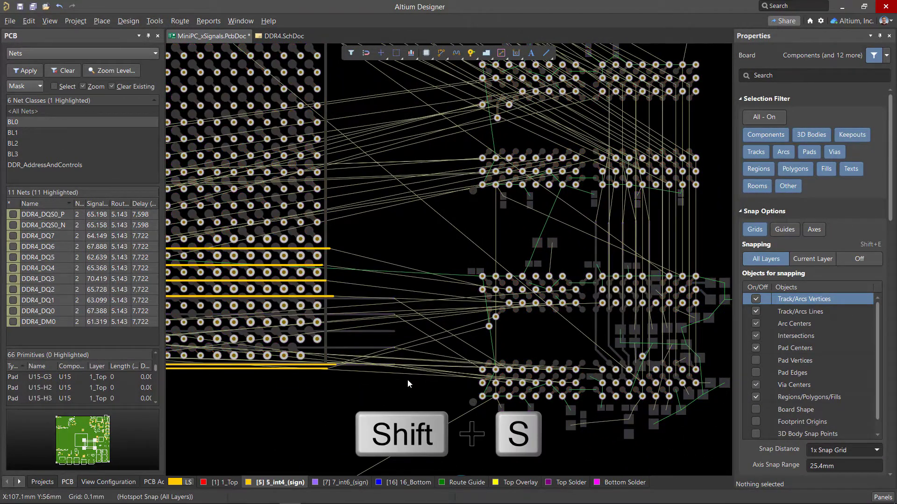
# Turn off All Connections in Single Layer Mode in the view configuration options.
pyautogui.moveTo(388, 359); pyautogui.dragTo(451, 388, button='right')
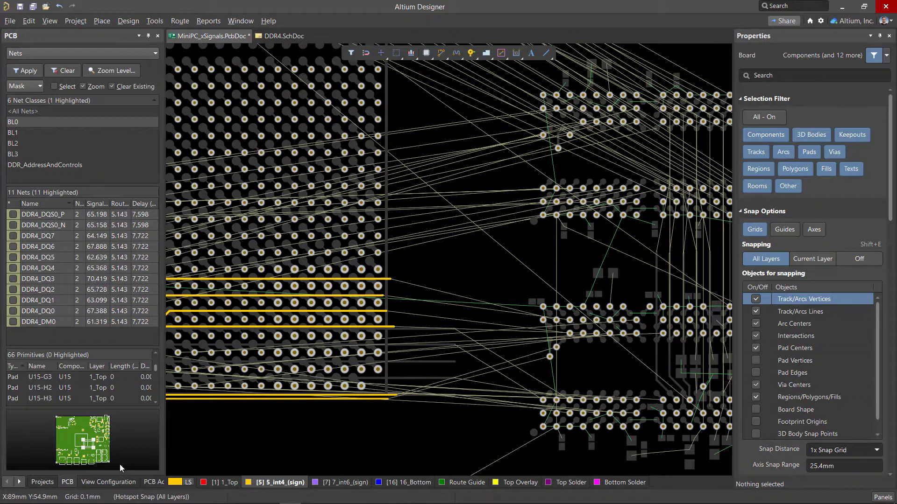
pyautogui.click(108, 483)
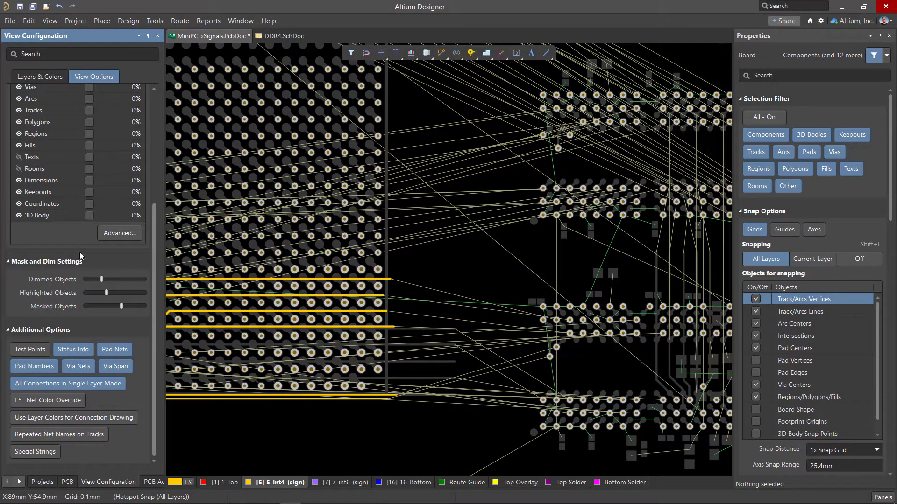
pyautogui.click(55, 383)
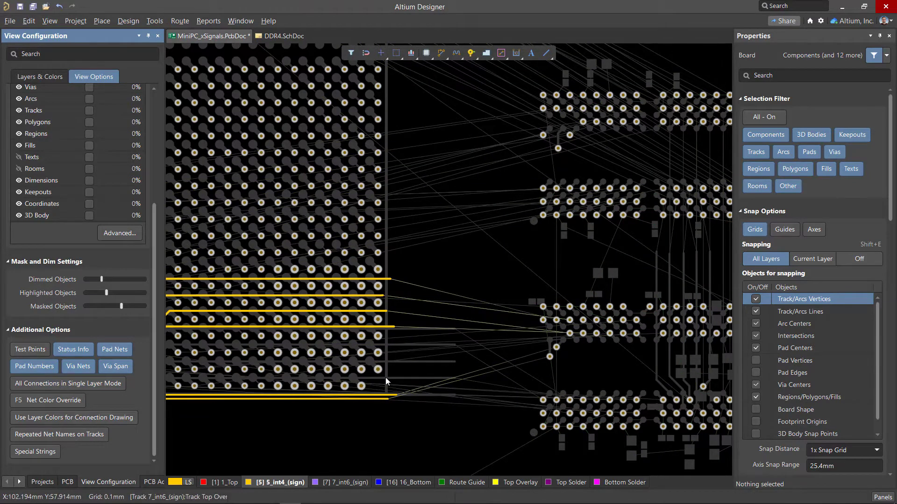
# Highlight together the nets of the four upper tracks leaving the BGA on the 5_int4_(sign) layer.
pyautogui.keyDown('ctrl'); pyautogui.scroll(2, 428, 359); pyautogui.keyUp('ctrl')
pyautogui.keyDown('ctrl'); pyautogui.scroll(1, 429, 359); pyautogui.keyUp('ctrl')
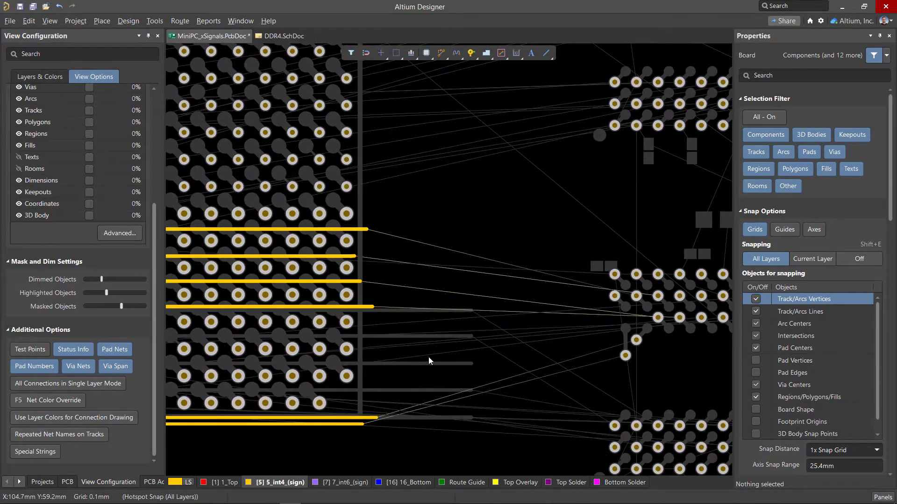
pyautogui.moveTo(427, 357); pyautogui.dragTo(395, 333, button='right')
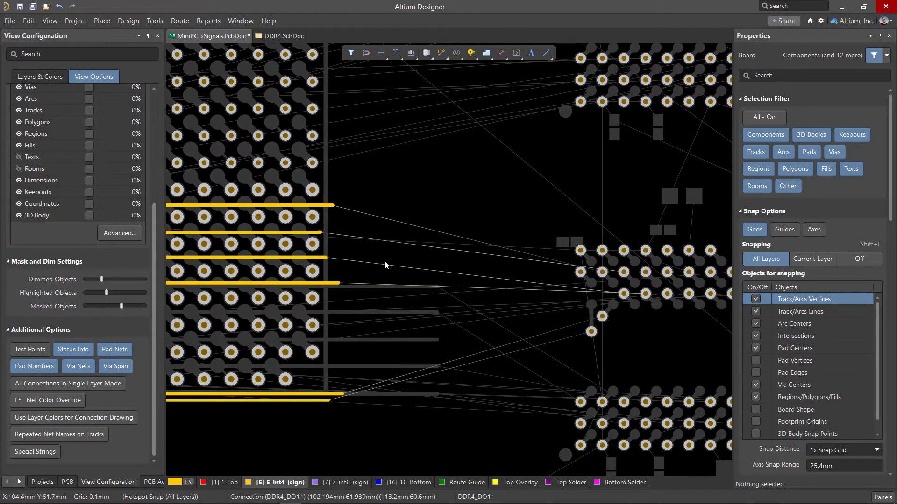
pyautogui.press('shift')
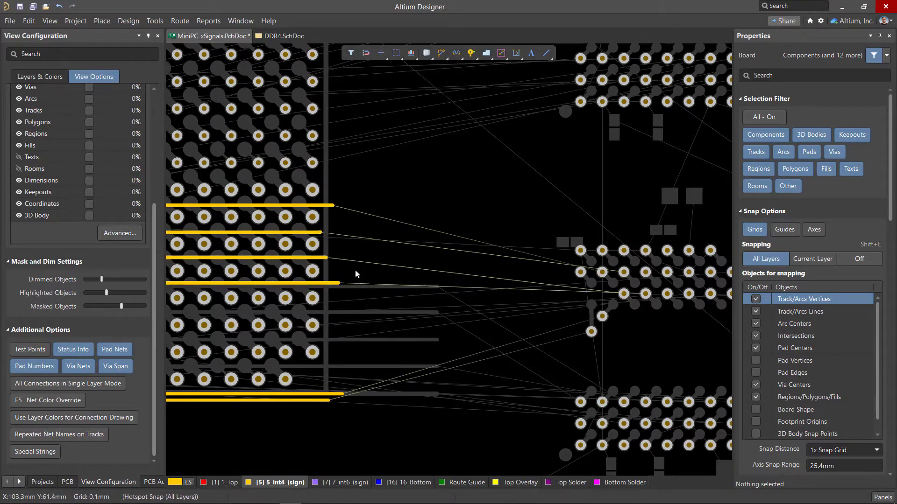
pyautogui.keyDown('ctrl'); pyautogui.click(333, 213); pyautogui.keyUp('ctrl')
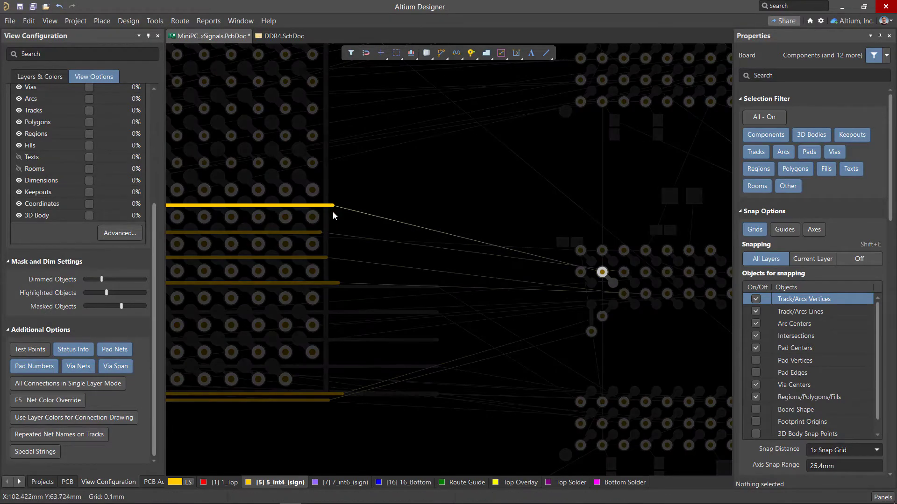
pyautogui.keyDown('ctrl'); pyautogui.keyDown('shift'); pyautogui.click(308, 236); pyautogui.keyUp('shift'); pyautogui.keyUp('ctrl')
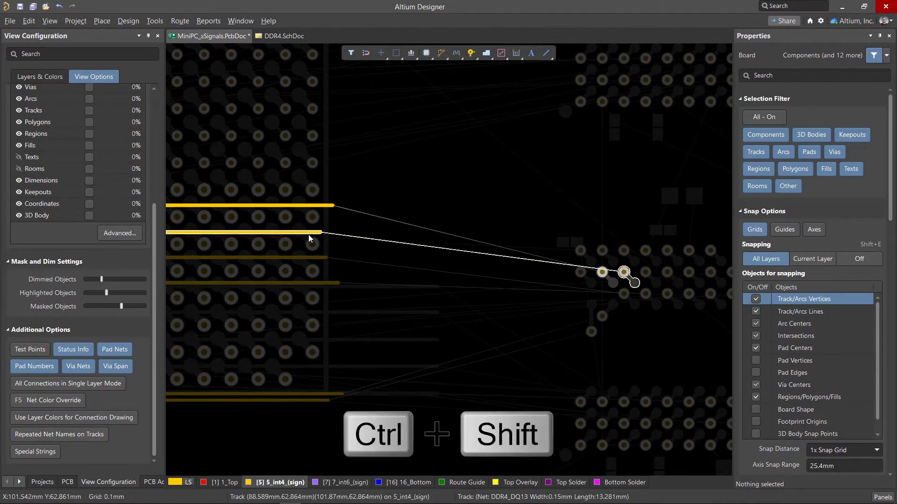
pyautogui.keyDown('ctrl'); pyautogui.keyDown('shift'); pyautogui.click(306, 258); pyautogui.keyUp('shift'); pyautogui.keyUp('ctrl')
pyautogui.keyDown('ctrl'); pyautogui.keyDown('shift'); pyautogui.click(307, 282); pyautogui.keyUp('shift'); pyautogui.keyUp('ctrl')
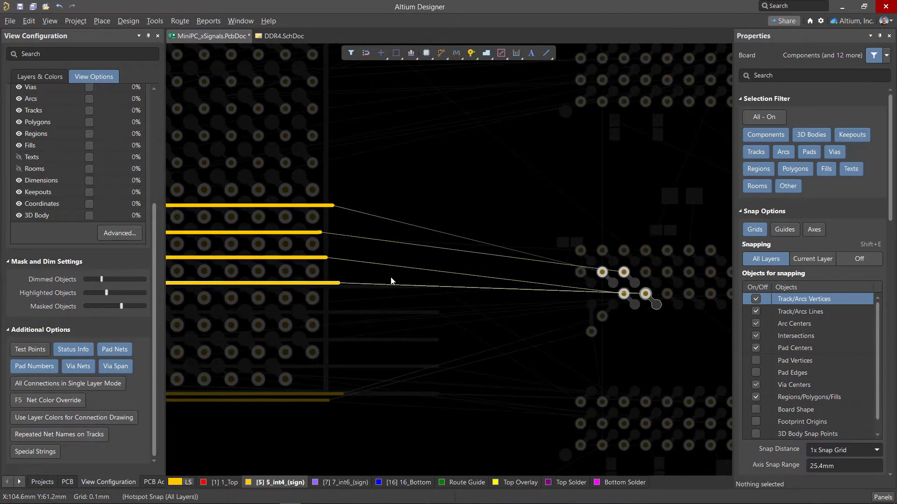
# Raise the Dimmed Objects level slightly in the Mask and Dim settings.
pyautogui.click(108, 280)
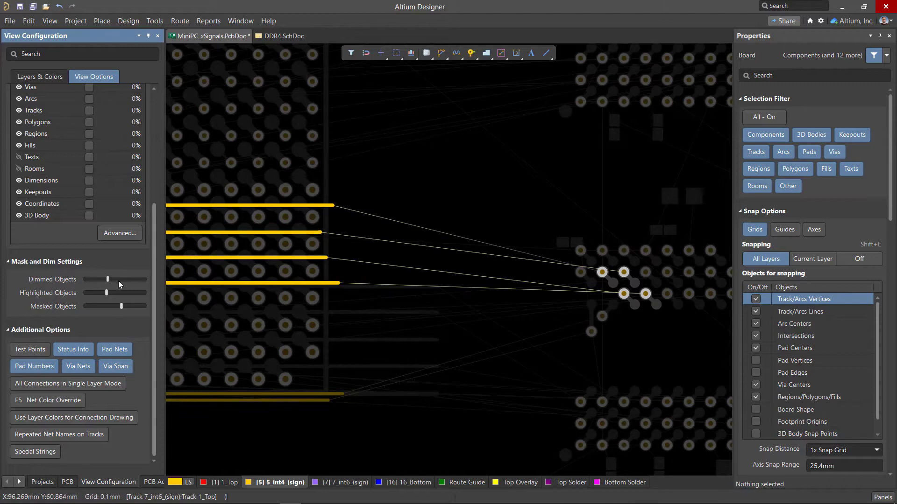
pyautogui.click(119, 281)
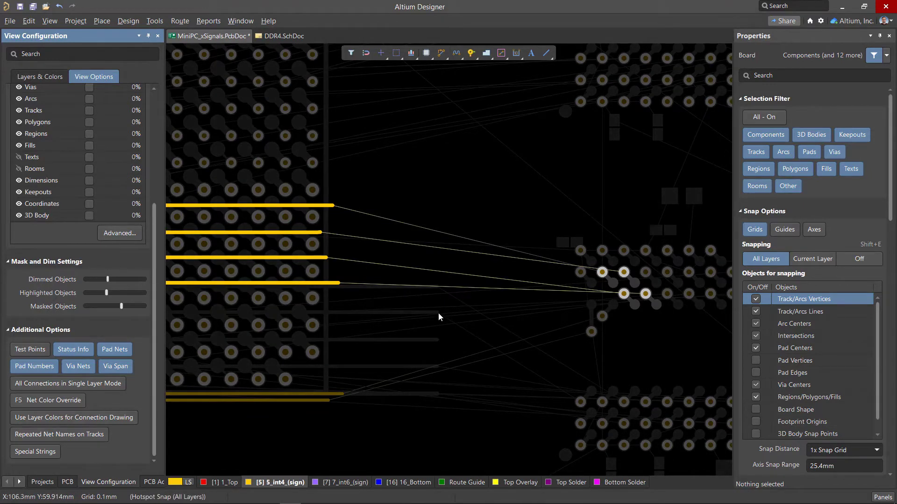
# Clear the net highlighting and return to the PCB list of nets in the BL0 class.
pyautogui.hotkey('shift', 'c')
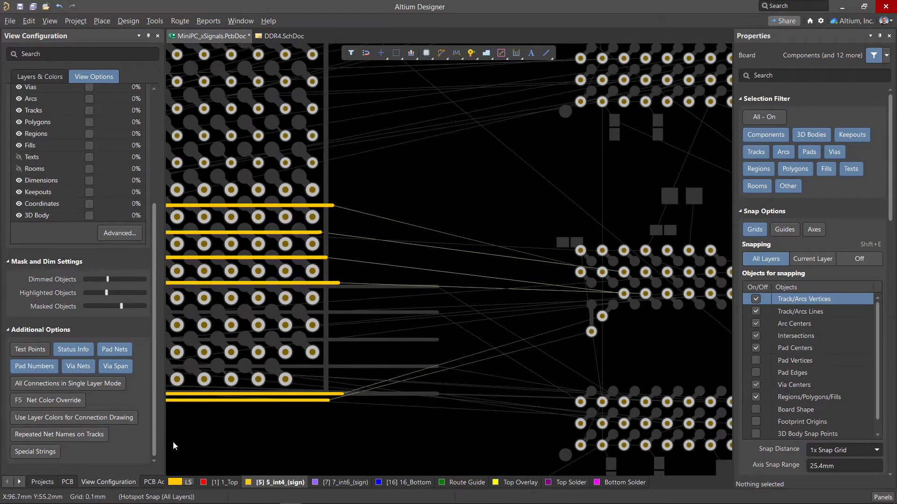
pyautogui.click(68, 482)
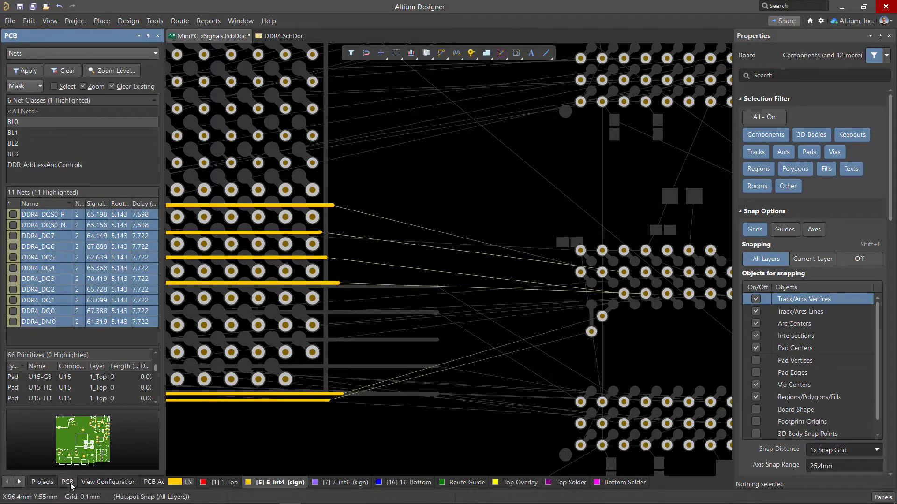
# Hide the connection lines of all nets in the BL1 net class, from DDR4_DQS1_P to DDR4_DM1.
pyautogui.click(17, 124)
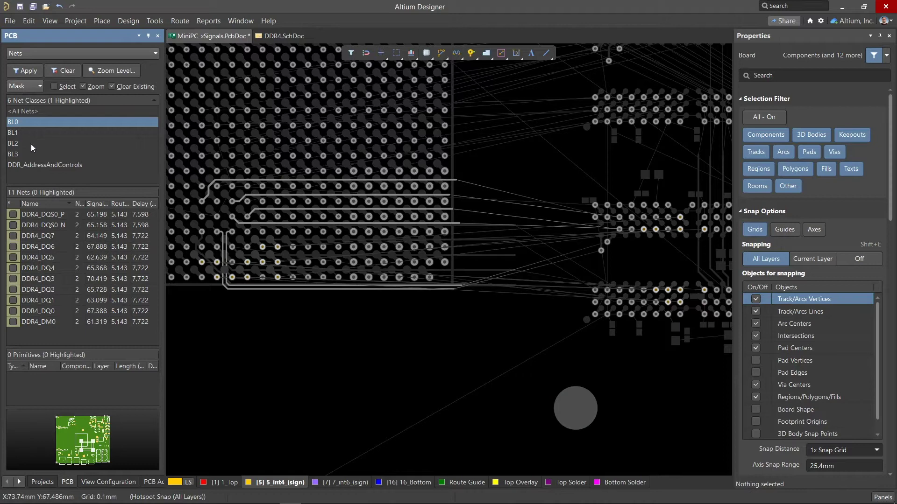
pyautogui.click(27, 133)
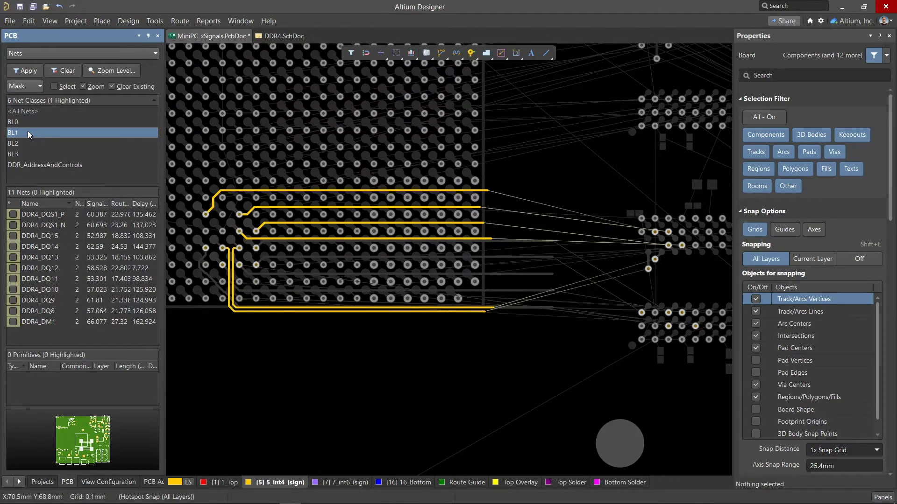
pyautogui.moveTo(38, 213); pyautogui.dragTo(34, 322)
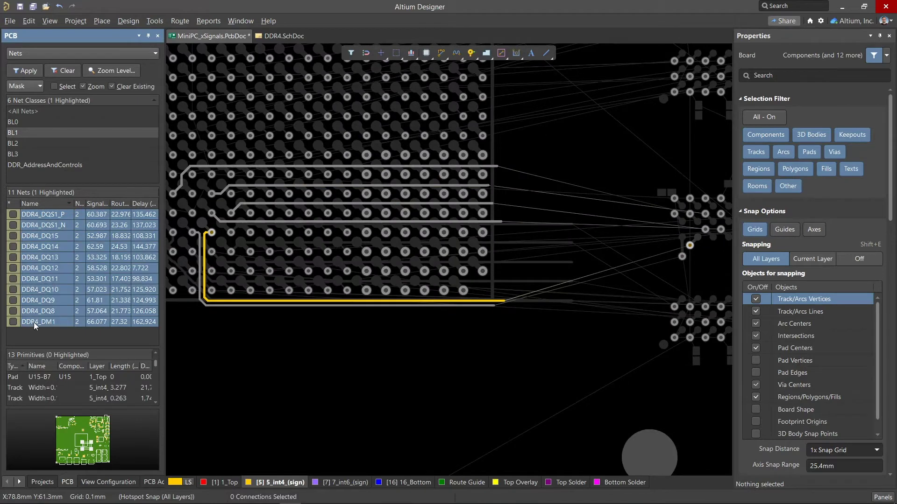
pyautogui.rightClick(34, 322)
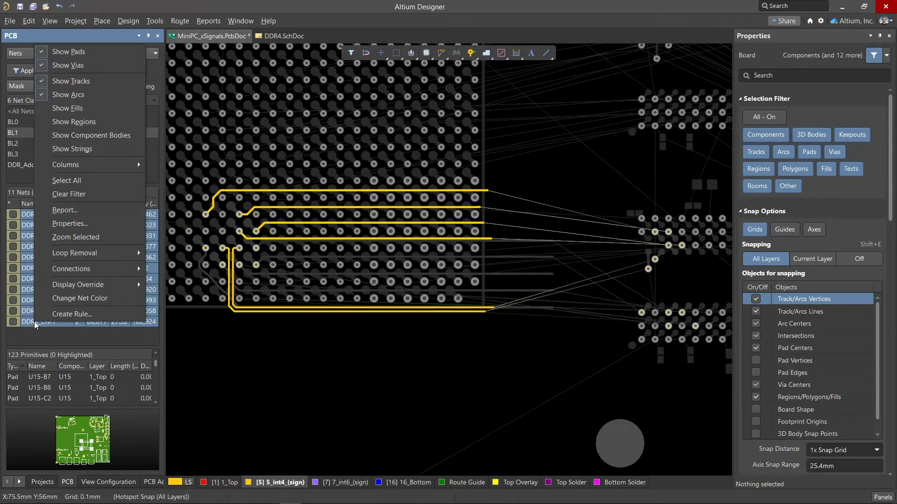
pyautogui.click(163, 280)
# Show the connection lines for the whole BL1 net class and clear the highlighting on the board.
pyautogui.click(39, 134)
pyautogui.rightClick(39, 133)
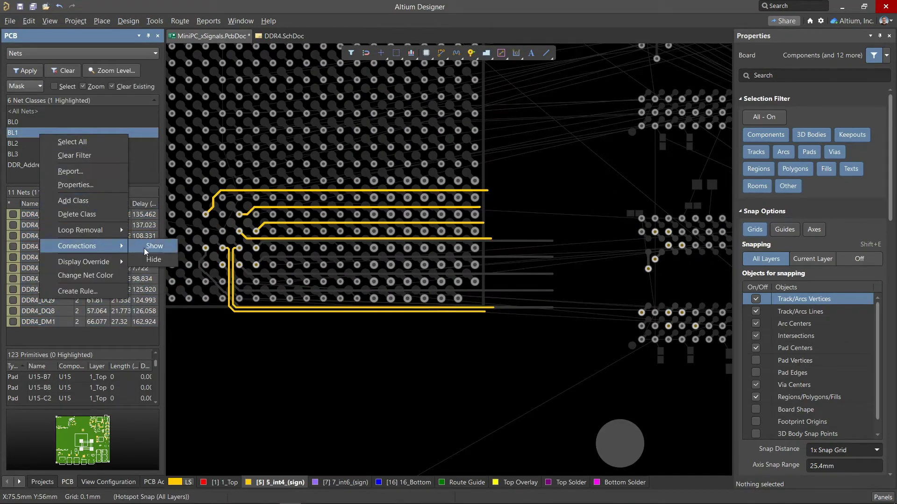
pyautogui.click(145, 246)
pyautogui.click(400, 340)
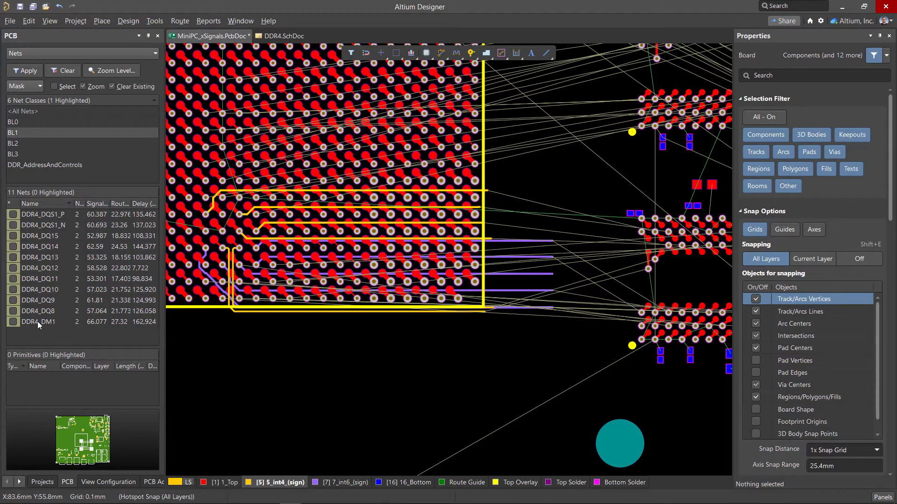
# Set the net color of DDR4_DQS1_P and DDR4_DQS1_N to yellow and of the remaining BL1 nets to light green.
pyautogui.click(42, 226)
pyautogui.keyDown('ctrl'); pyautogui.click(41, 215); pyautogui.keyUp('ctrl')
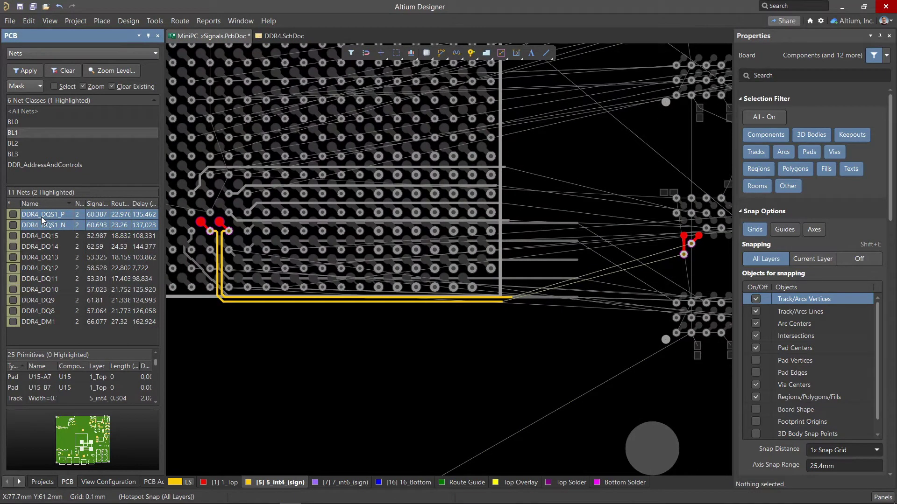
pyautogui.rightClick(41, 217)
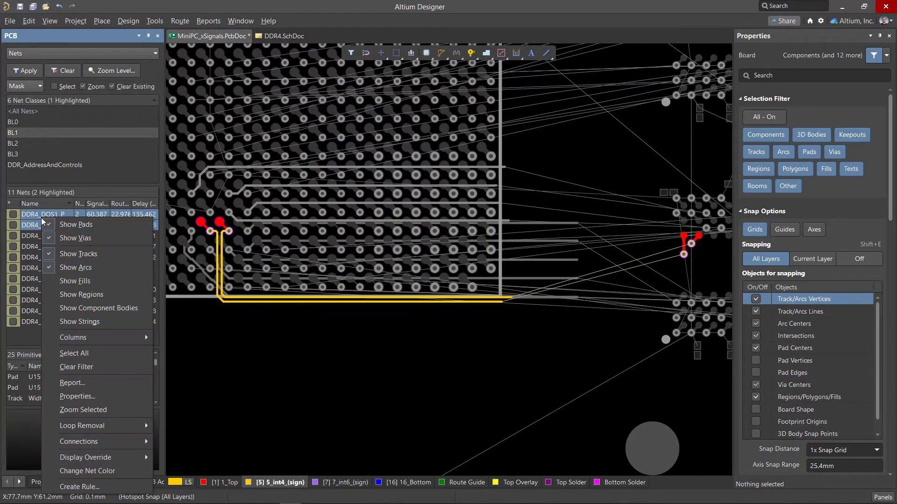
pyautogui.click(125, 471)
pyautogui.click(384, 262)
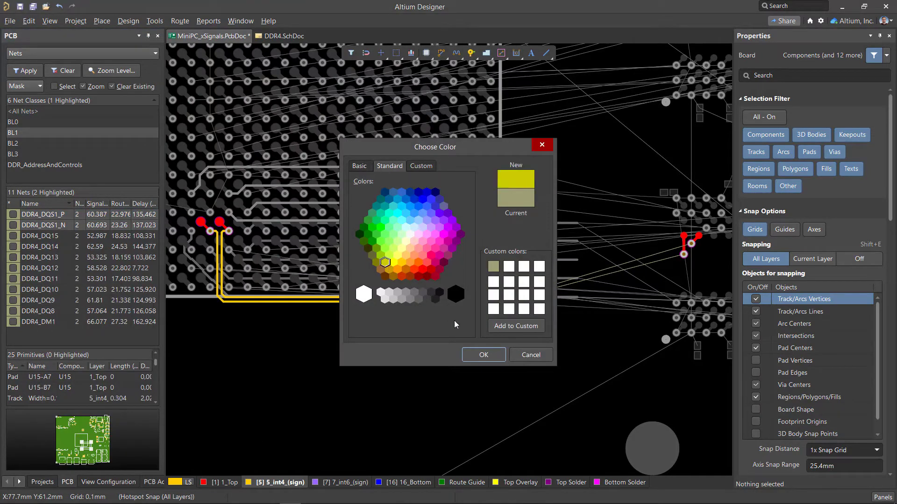
pyautogui.click(484, 355)
pyautogui.keyDown('ctrl'); pyautogui.scroll(2, 518, 343); pyautogui.keyUp('ctrl')
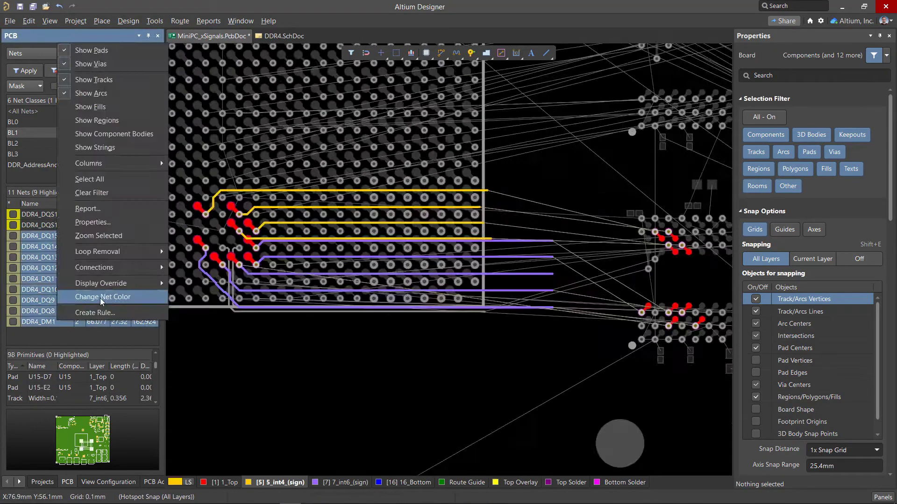
pyautogui.moveTo(515, 347); pyautogui.dragTo(507, 361, button='right')
# Enable the color display override for the BL1 nets DDR4_DQ15 through DDR4_DM1.
pyautogui.click(15, 247)
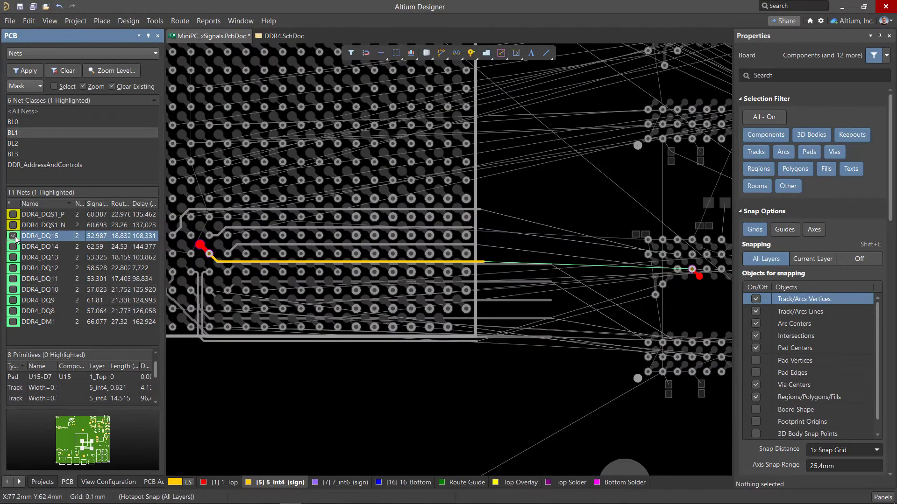
pyautogui.click(16, 257)
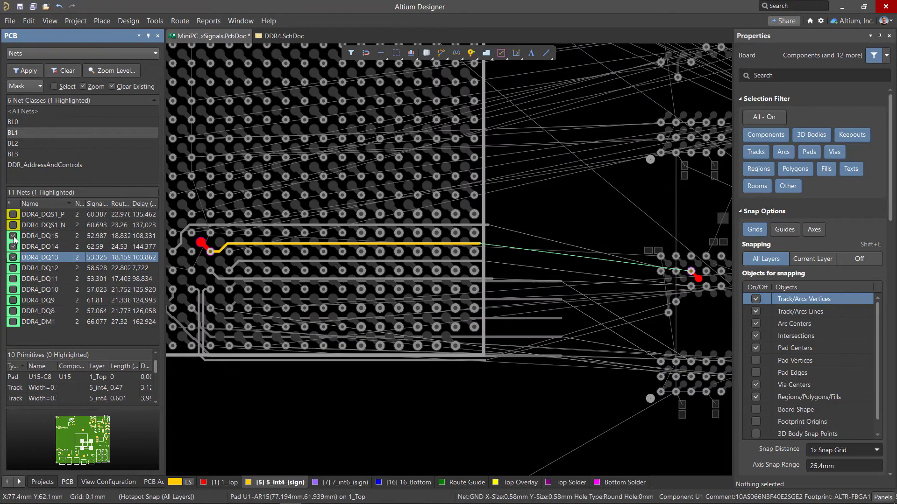
pyautogui.click(35, 268)
pyautogui.keyDown('shift'); pyautogui.click(35, 319); pyautogui.keyUp('shift')
pyautogui.rightClick(35, 319)
pyautogui.moveTo(85, 285)
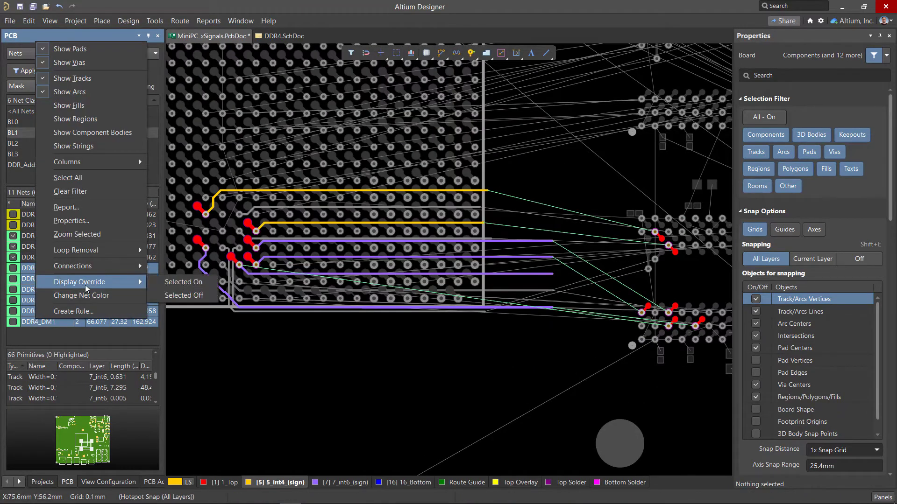
pyautogui.click(182, 283)
pyautogui.click(229, 342)
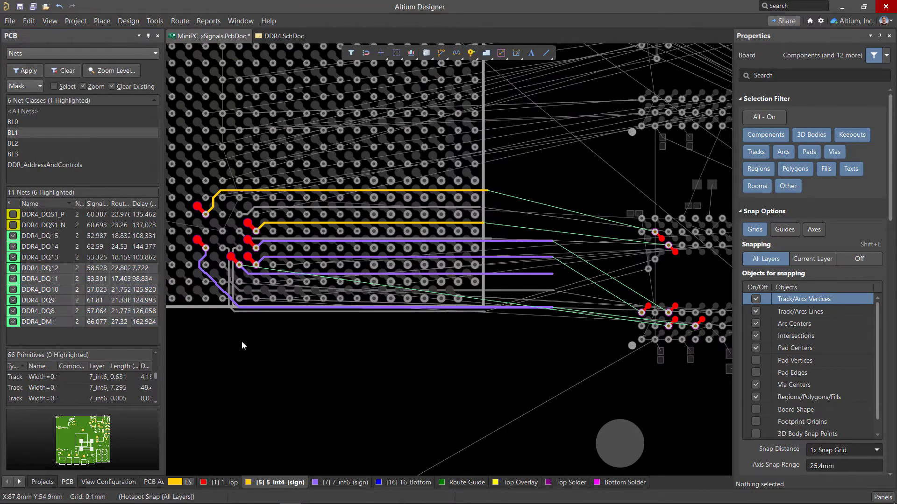
# Turn on Net Color Override in the view configuration options and clear the net highlighting.
pyautogui.click(94, 484)
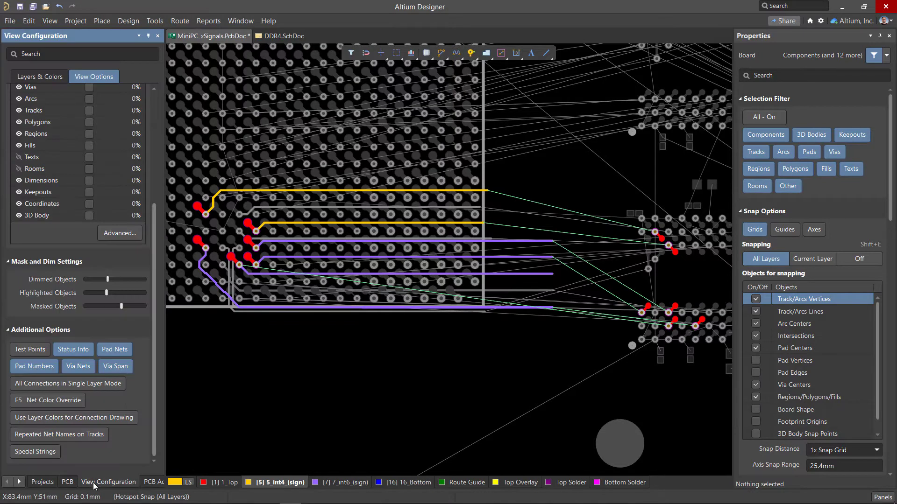
pyautogui.click(32, 401)
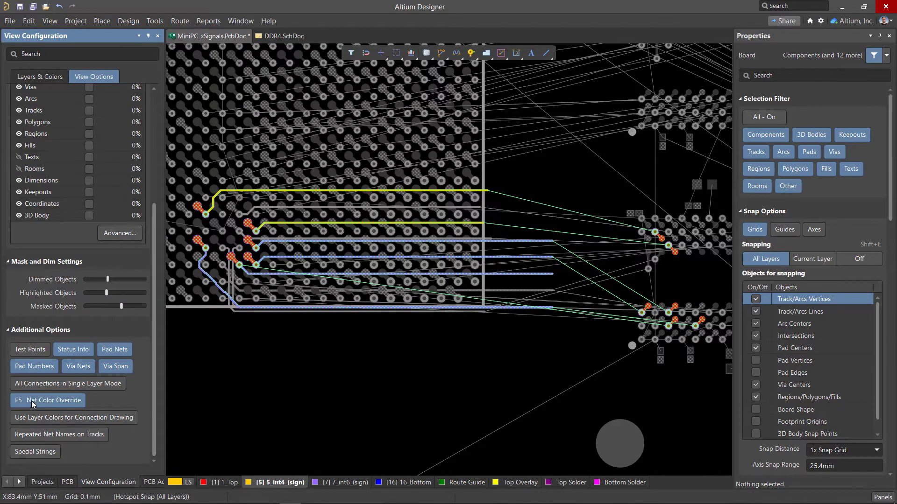
pyautogui.click(509, 349)
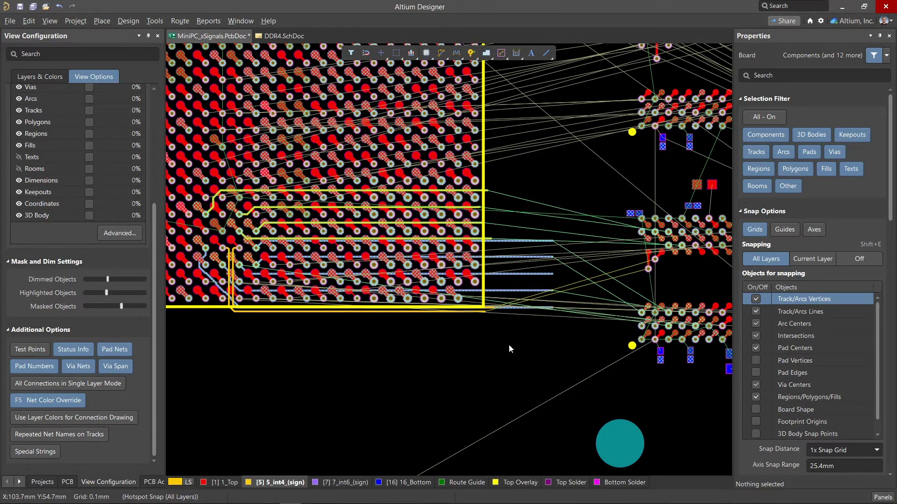
# Switch the board to single layer mode and make 7_int6_(sign) the active layer to inspect its colored tracks.
pyautogui.hotkey('shift', 's')
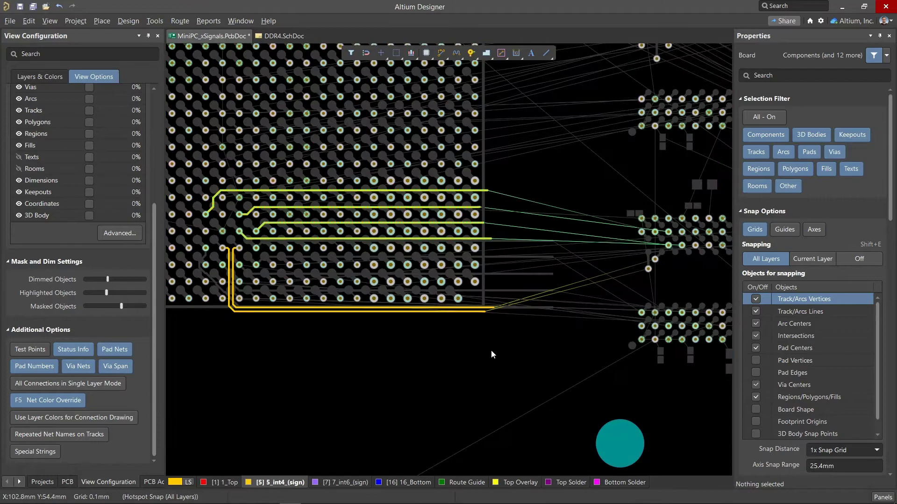
pyautogui.click(338, 481)
pyautogui.keyDown('ctrl'); pyautogui.scroll(-3, 417, 406); pyautogui.keyUp('ctrl')
pyautogui.keyDown('ctrl'); pyautogui.scroll(6, 417, 406); pyautogui.keyUp('ctrl')
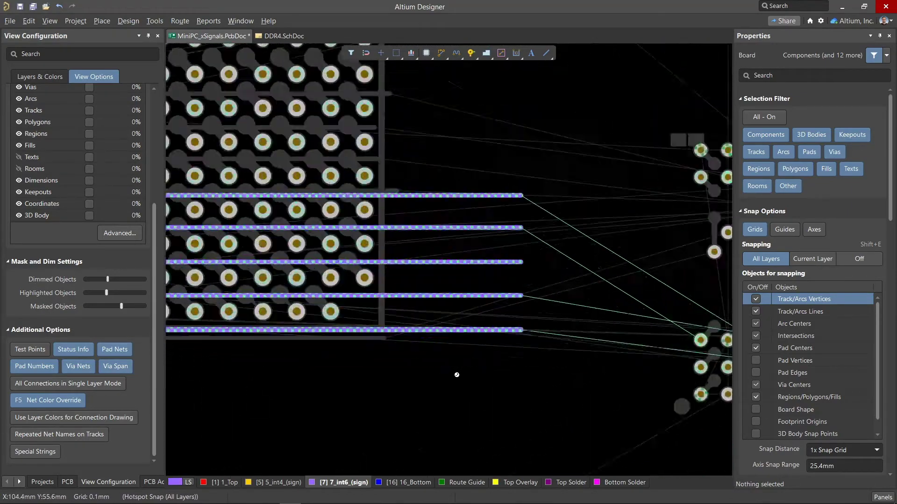
pyautogui.keyDown('ctrl'); pyautogui.scroll(-5, 408, 296); pyautogui.keyUp('ctrl')
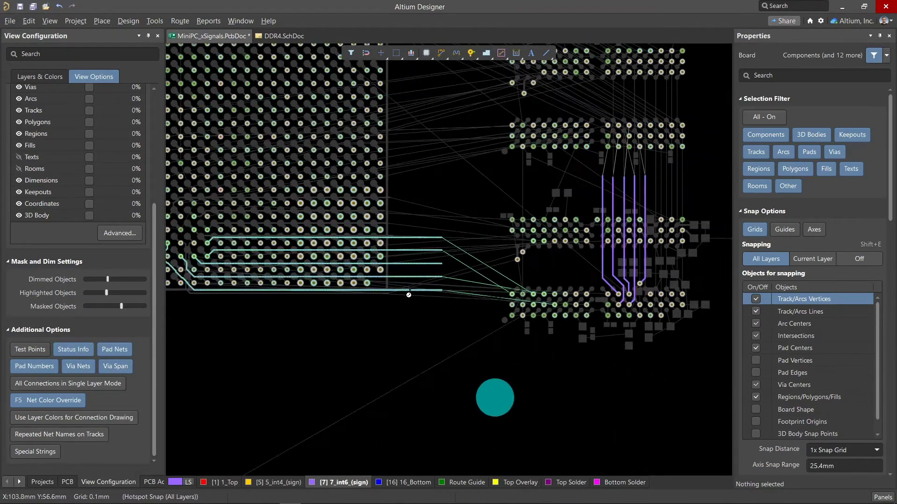
# Check the BL1 net list and open the DDR4.SchDoc schematic at the data pins of U15.1.
pyautogui.click(68, 481)
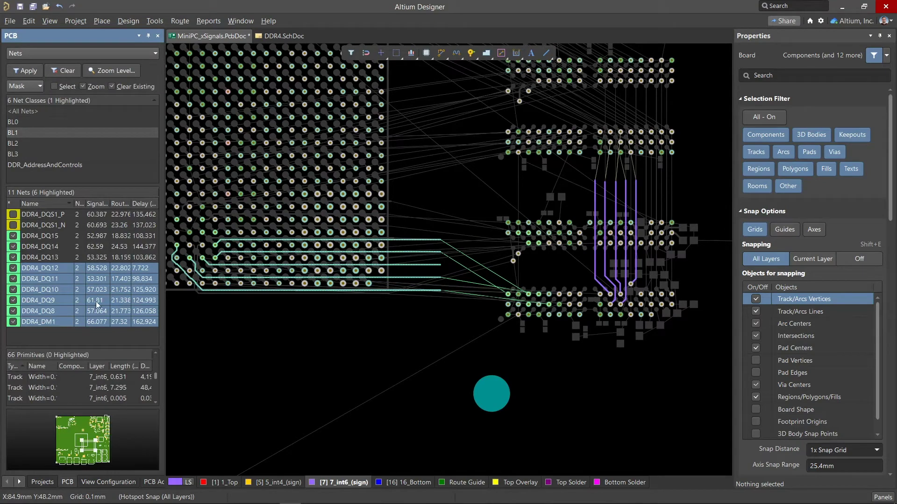
pyautogui.click(281, 36)
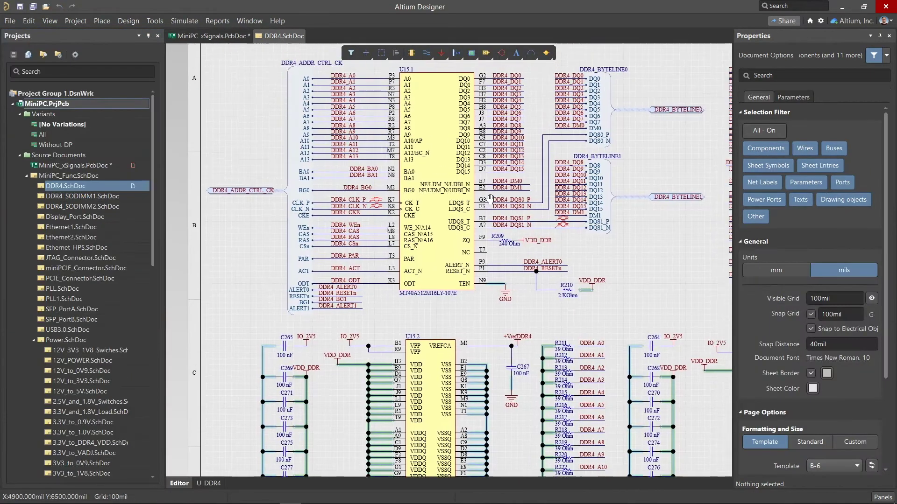
pyautogui.moveTo(490, 198); pyautogui.dragTo(374, 225, button='right')
pyautogui.keyDown('ctrl'); pyautogui.scroll(3, 369, 165); pyautogui.keyUp('ctrl')
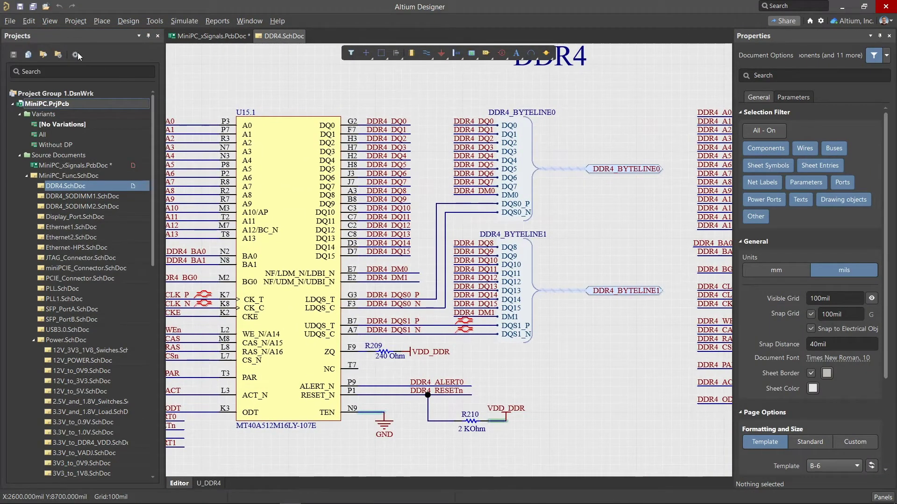
# Set the net color of DDR4_DQ0 through DDR4_DQ7 to Fuchsia at the U15.1 data pins.
pyautogui.click(50, 21)
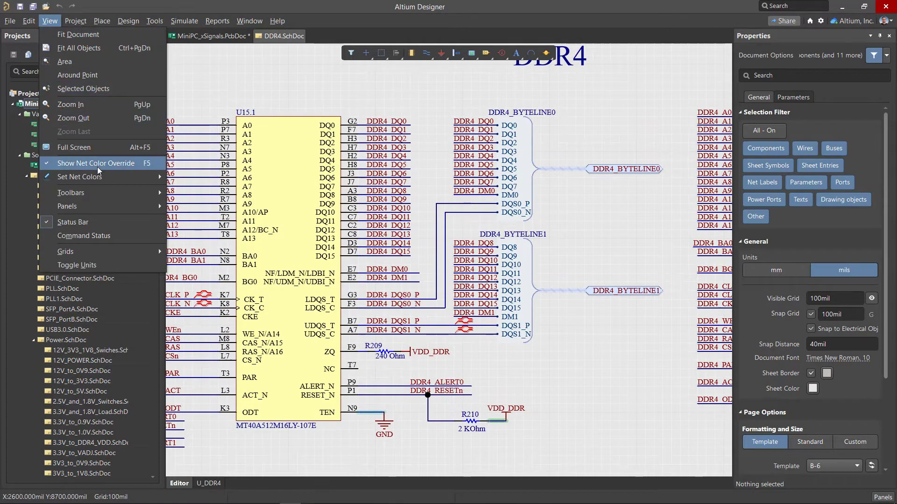
pyautogui.moveTo(98, 177)
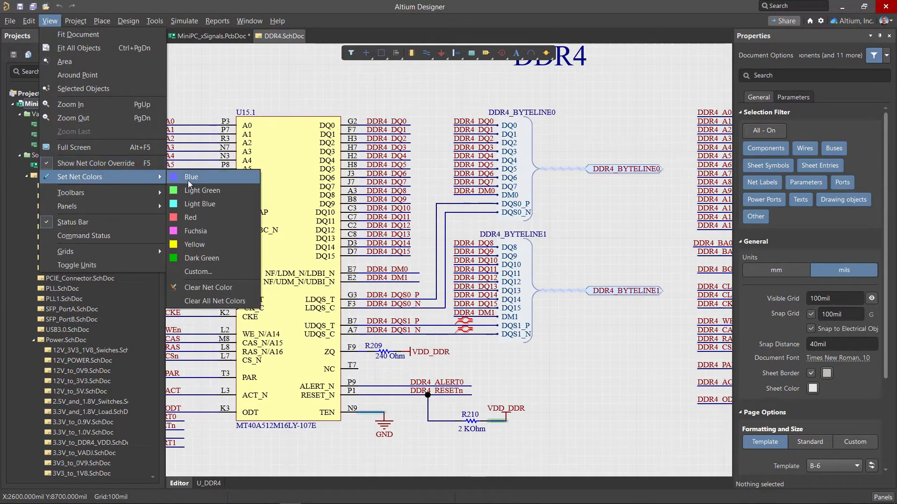
pyautogui.click(195, 231)
pyautogui.click(400, 124)
pyautogui.click(401, 133)
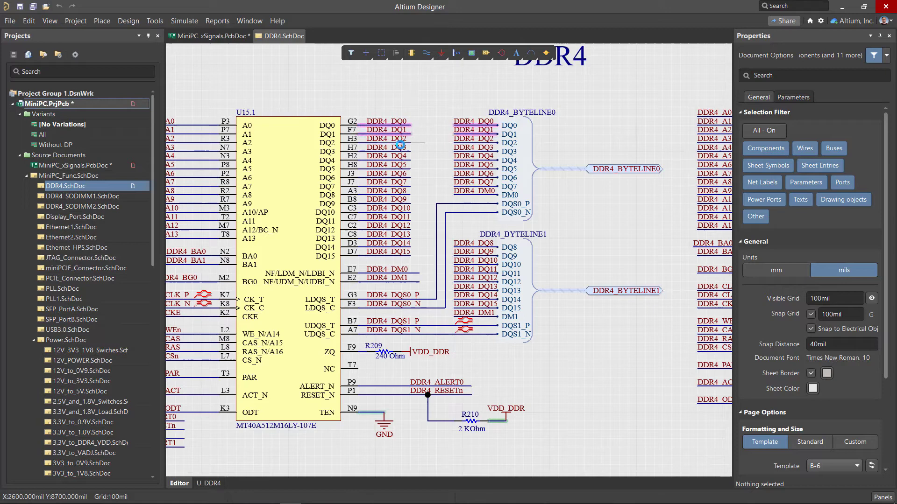
pyautogui.click(401, 142)
pyautogui.click(401, 150)
pyautogui.click(400, 159)
pyautogui.click(400, 168)
pyautogui.click(401, 176)
pyautogui.click(401, 185)
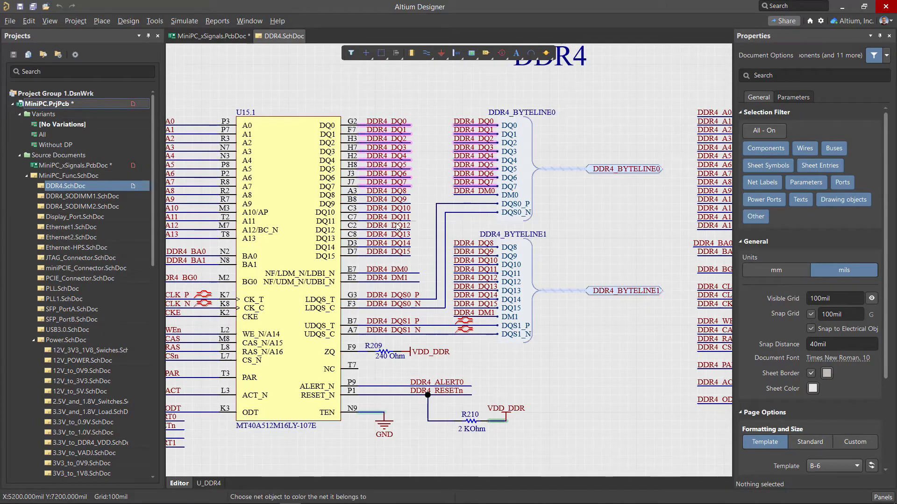
# Apply the Fuchsia net color to the DDR4_DM0, DDR4_DQS0_P and DDR4_DQS0_N nets and finish coloring.
pyautogui.click(392, 270)
pyautogui.click(399, 295)
pyautogui.click(400, 321)
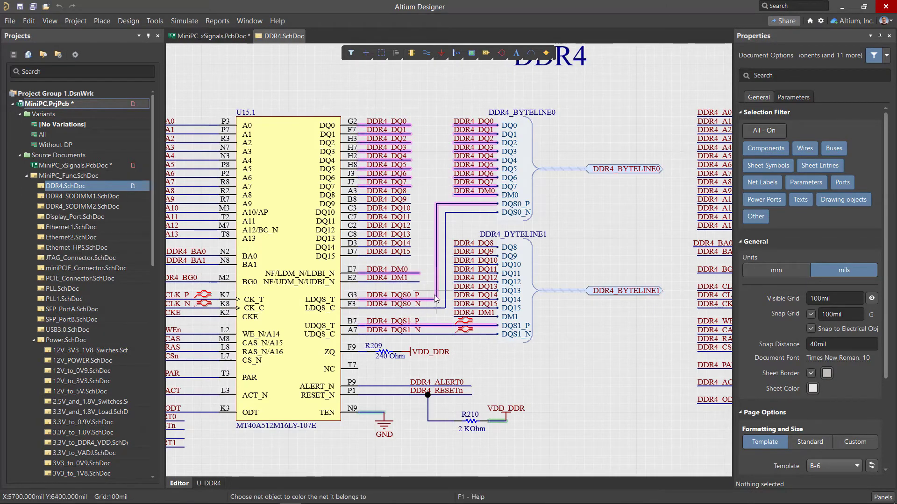
pyautogui.click(420, 308)
pyautogui.rightClick(415, 314)
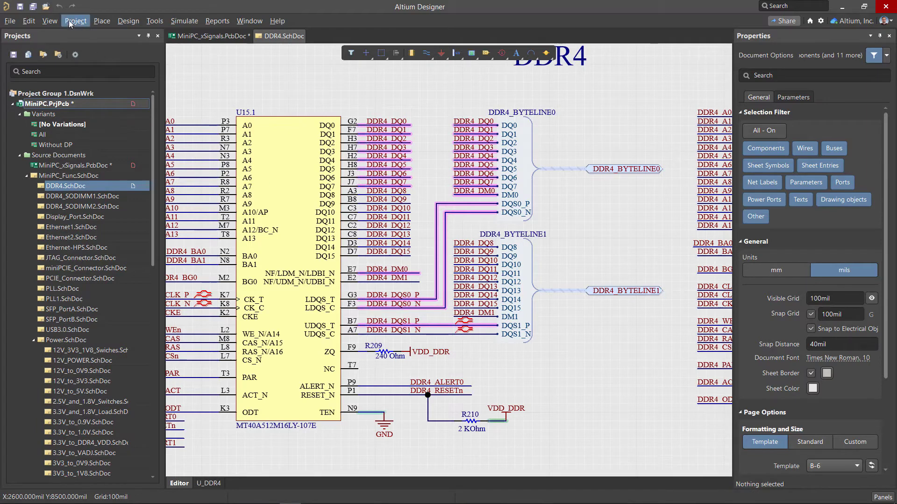
# Clear the net color from the DDR4_DQS1_P net at U15.1.
pyautogui.click(50, 21)
pyautogui.moveTo(80, 177)
pyautogui.click(195, 218)
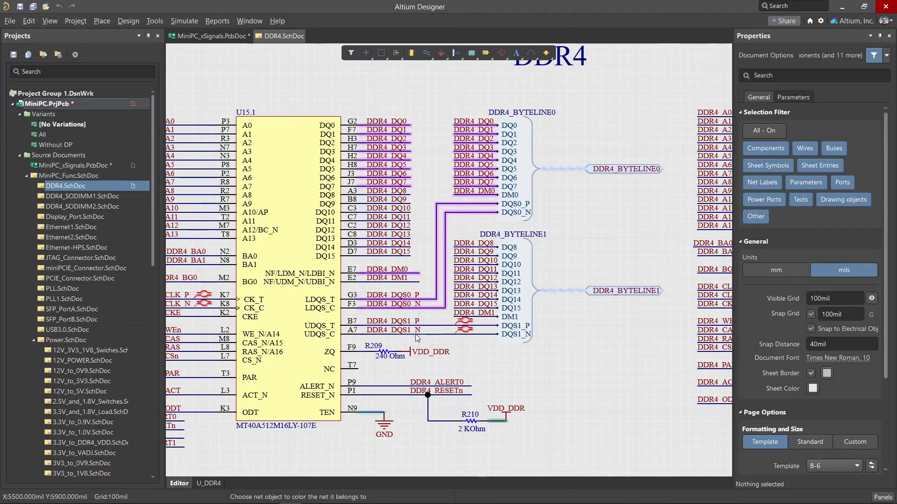
pyautogui.rightClick(431, 319)
# Update MiniPC_xSignals.PcbDoc from the schematic, reviewing the net color changes in the Engineering Change Order and executing them.
pyautogui.click(128, 20)
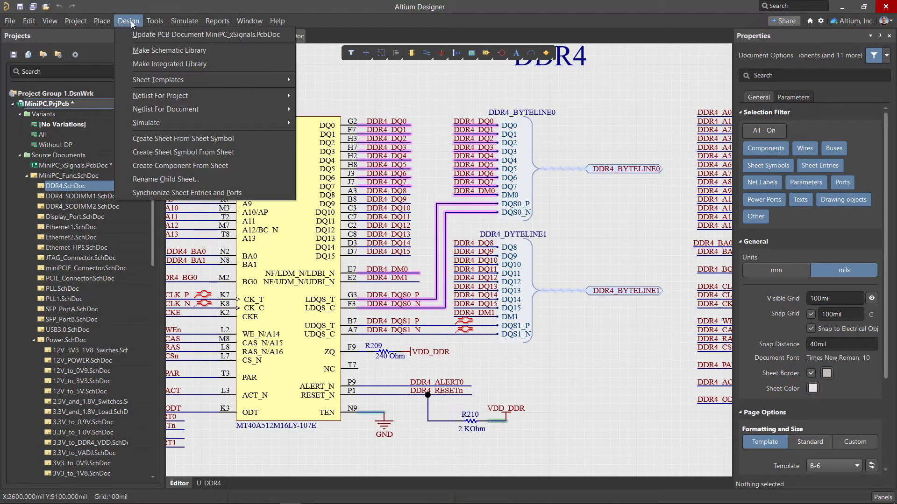
pyautogui.click(141, 35)
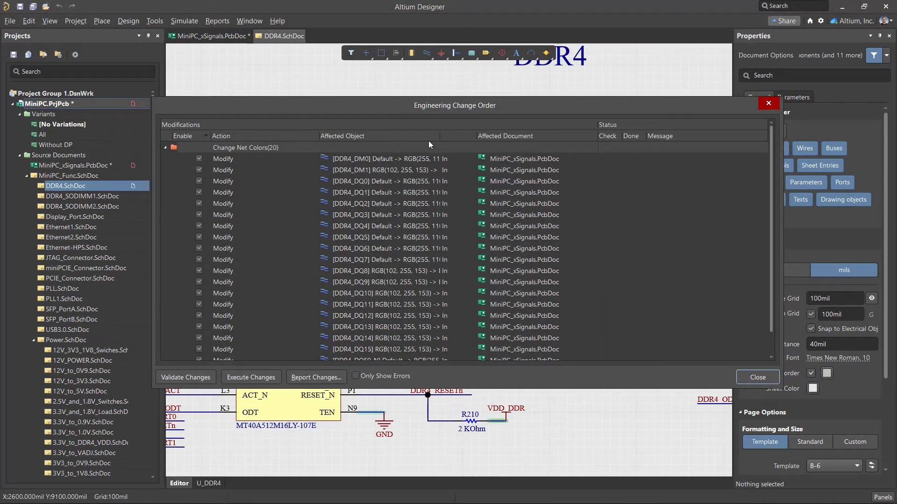
pyautogui.moveTo(439, 135); pyautogui.dragTo(486, 135)
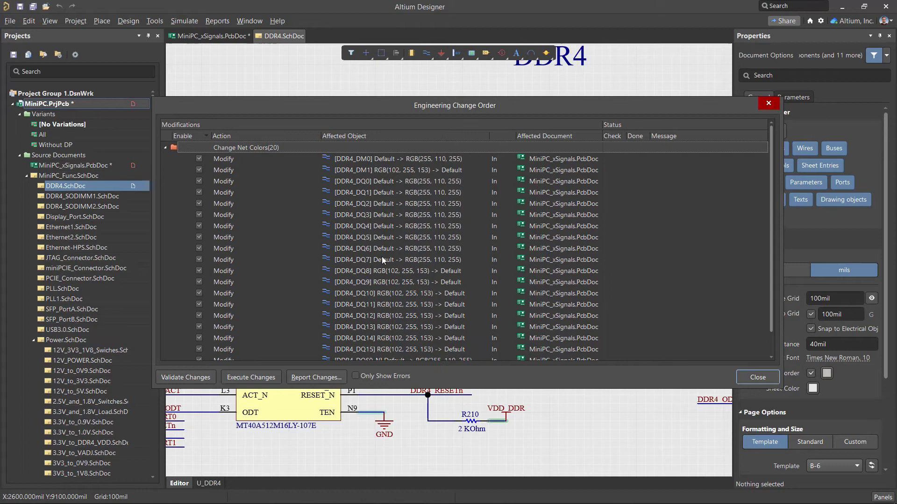
pyautogui.click(337, 270)
pyautogui.scroll(-1, 383, 282)
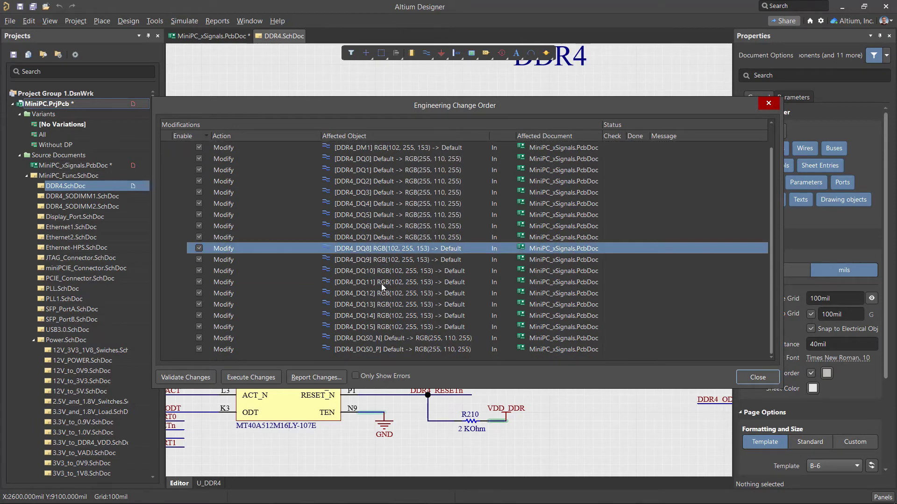
pyautogui.click(251, 377)
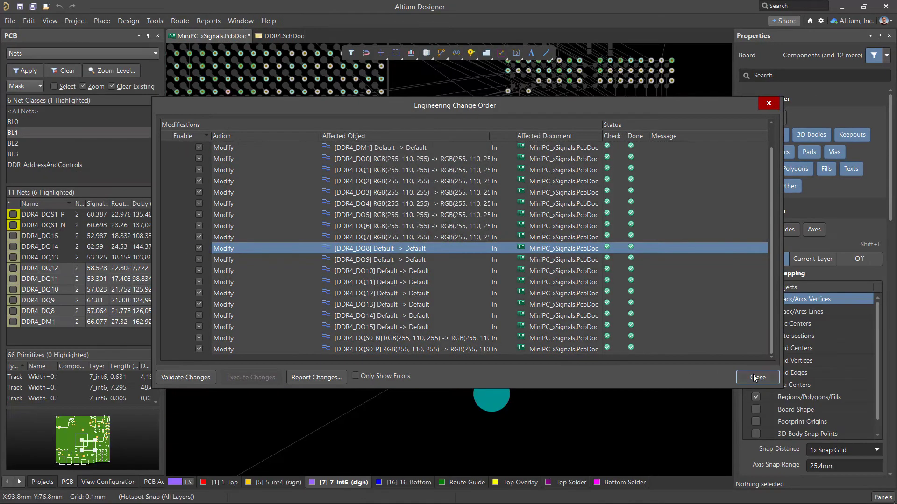
# Close the Engineering Change Order and inspect the BL0 and BL1 net classes on the board to compare their net colors.
pyautogui.click(754, 376)
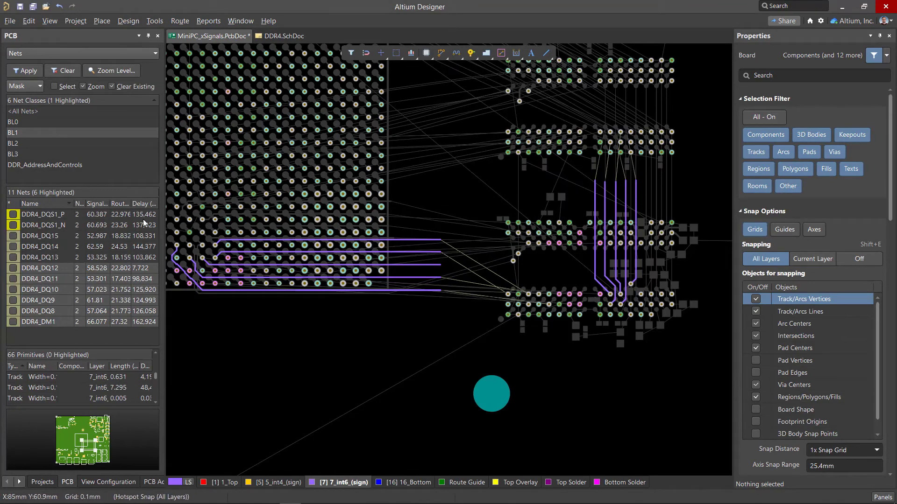
pyautogui.click(34, 123)
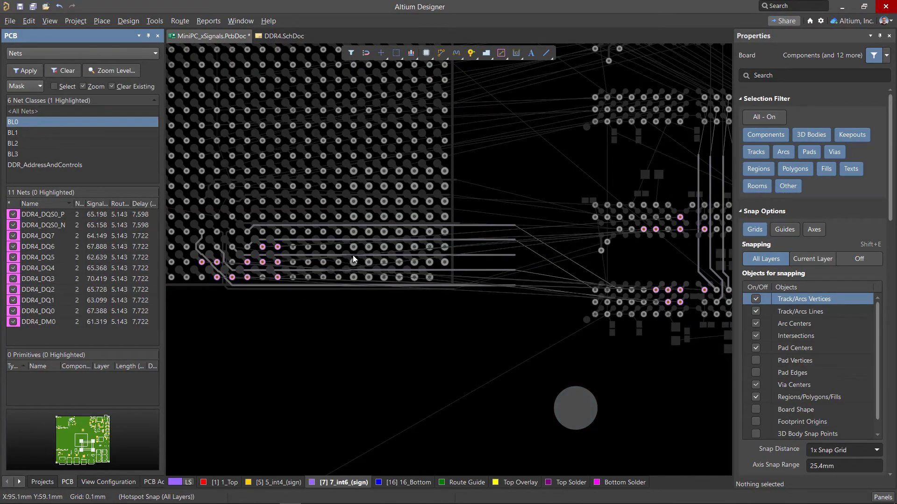
pyautogui.keyDown('ctrl'); pyautogui.scroll(-1, 355, 260); pyautogui.keyUp('ctrl')
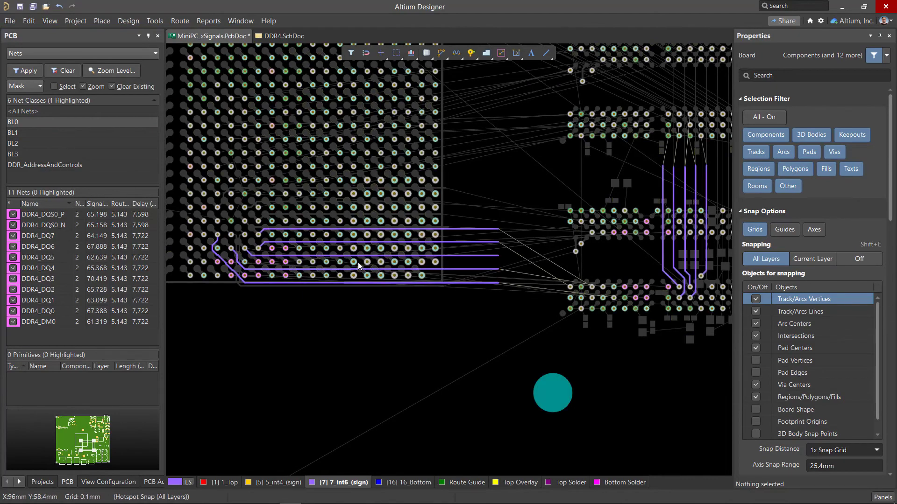
pyautogui.click(32, 132)
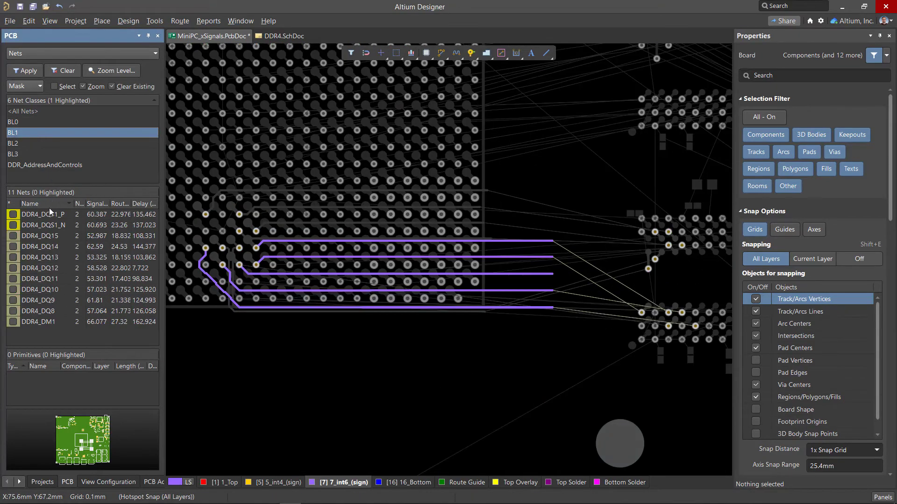
# In the MiniPC.PrjPcb project options, set the ECO generation mode of Change Net Colors to Generate Change Orders and accept the options.
pyautogui.click(42, 482)
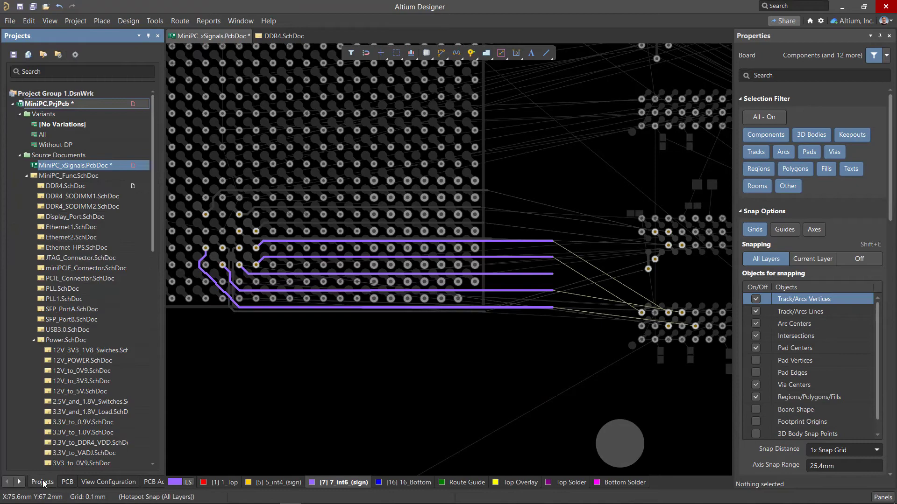
pyautogui.rightClick(59, 104)
pyautogui.click(105, 330)
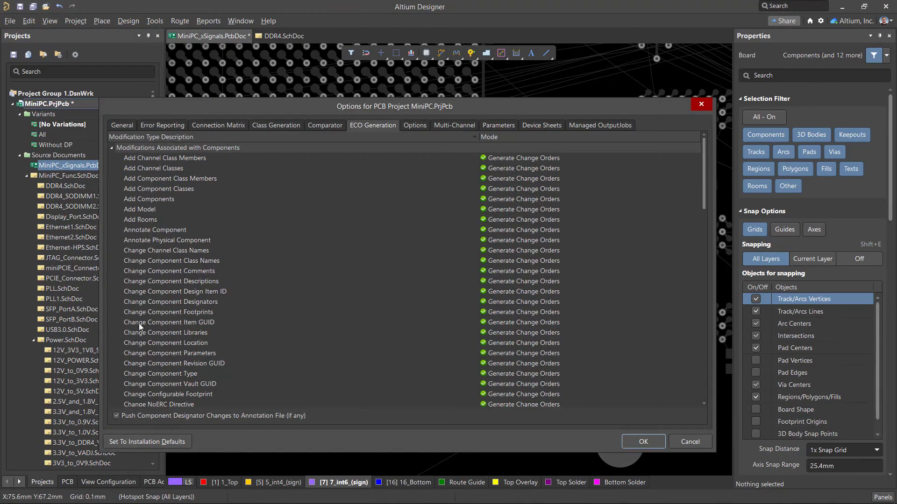
pyautogui.scroll(-15, 340, 238)
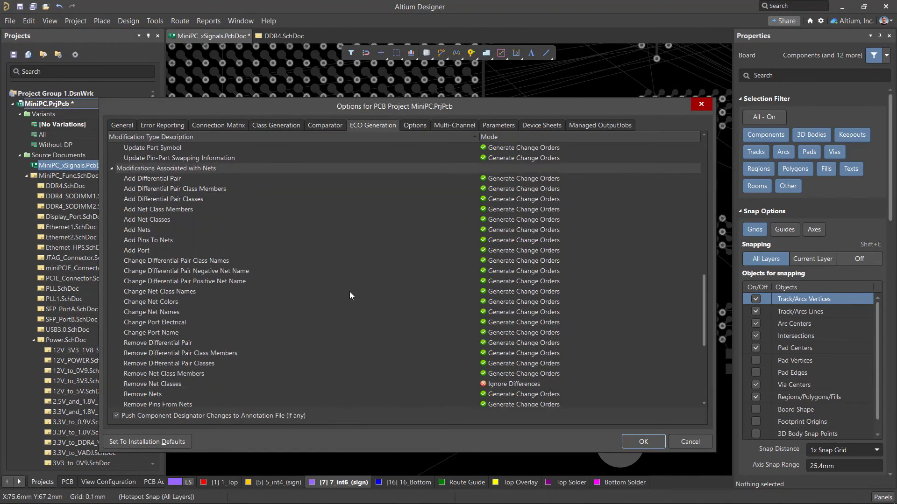
pyautogui.scroll(-1, 163, 369)
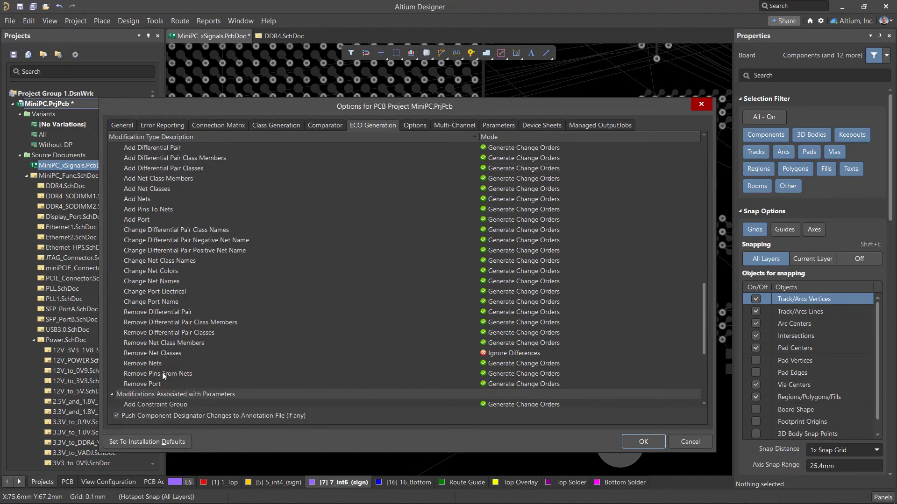
pyautogui.click(166, 273)
pyautogui.click(503, 274)
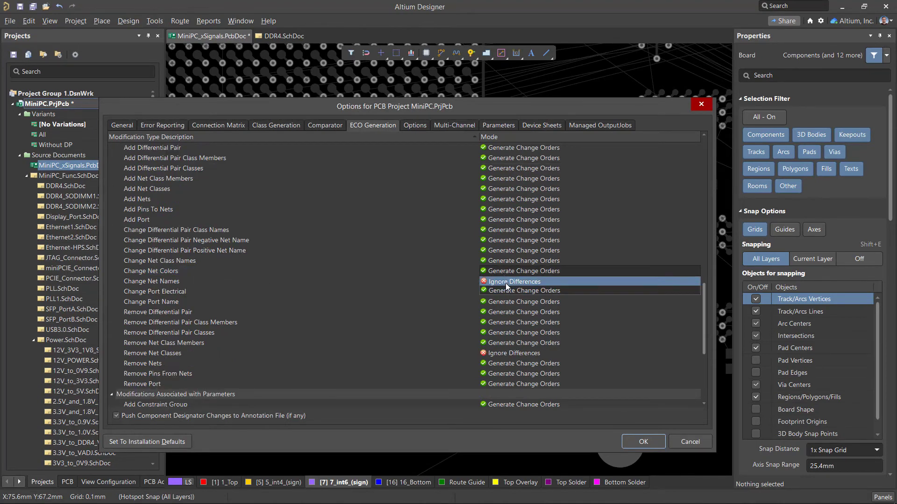
pyautogui.click(514, 291)
pyautogui.click(642, 441)
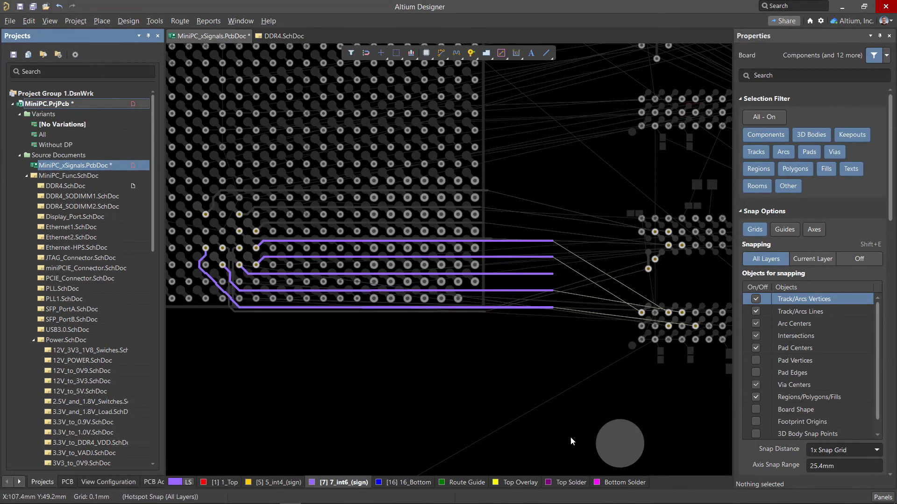